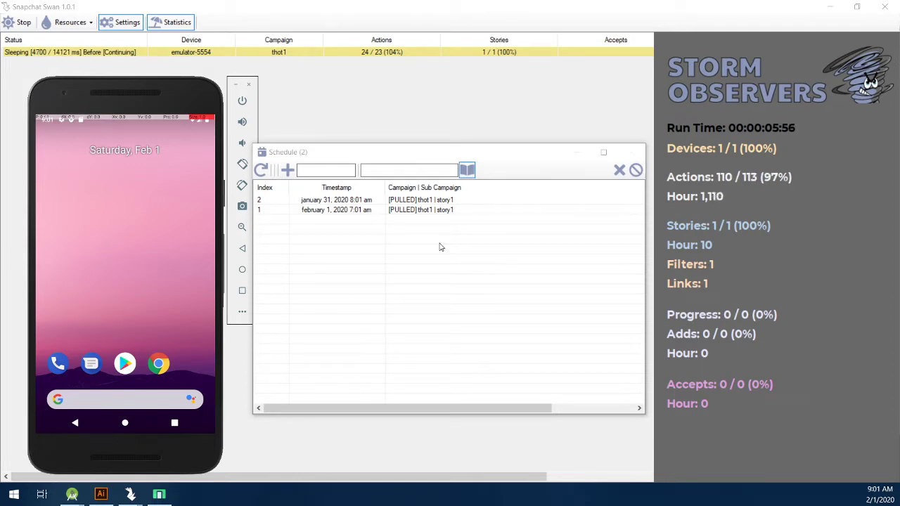
Move the schedule window aside, open the bot settings and reposition the settings window so all its sections are visible.
left_click_drag(415, 159, 444, 154)
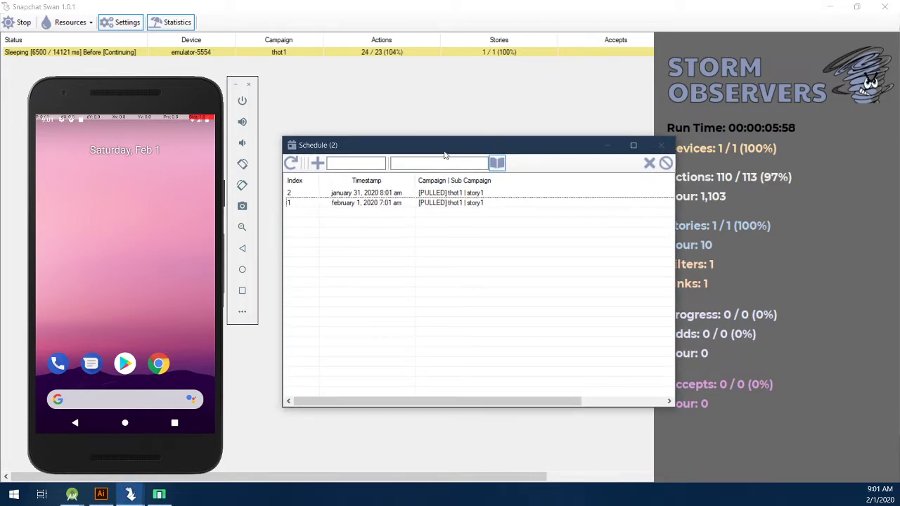
left_click(120, 211)
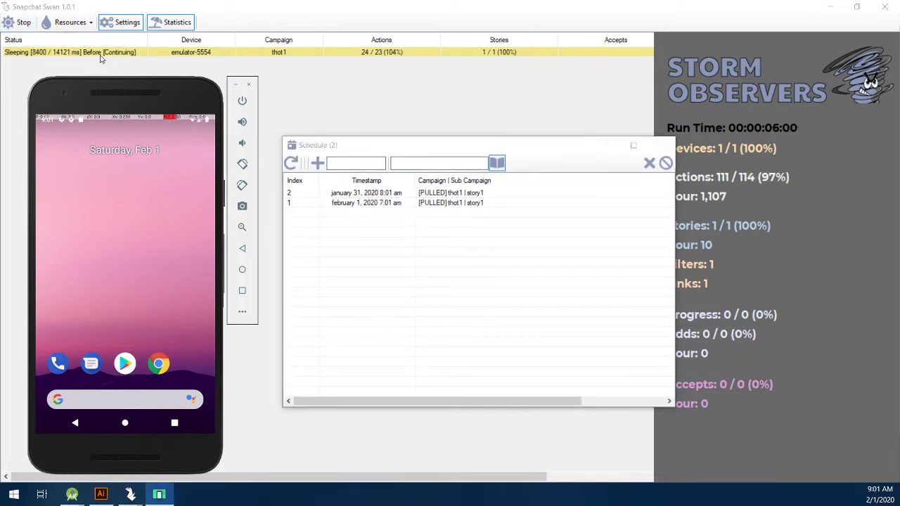
left_click(127, 29)
left_click_drag(652, 118, 243, 112)
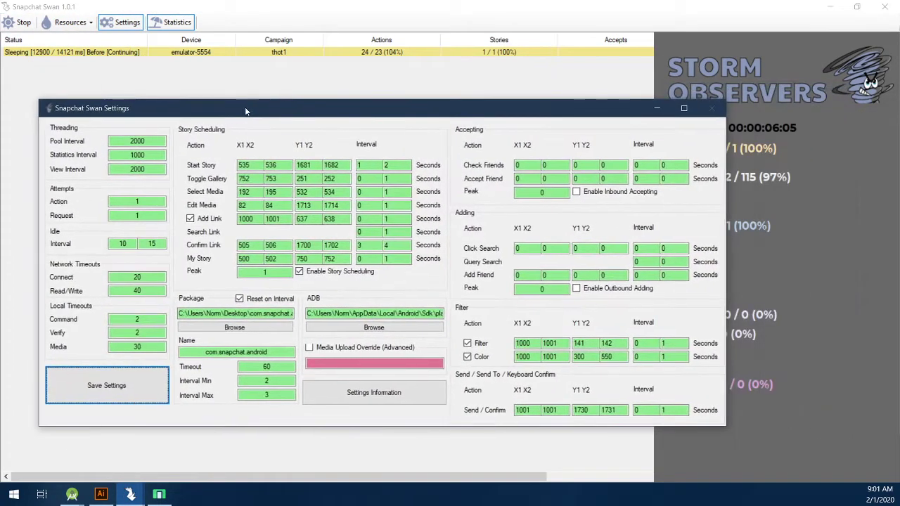
Bring the Android emulator in front of the settings and launch Snapchat from its app drawer.
left_click(161, 495)
left_click_drag(132, 86, 324, 83)
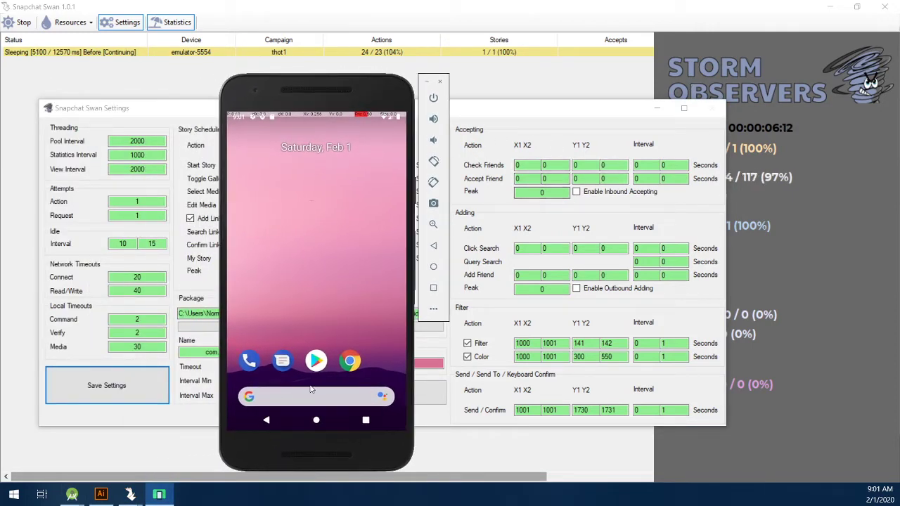
left_click_drag(343, 383, 341, 211)
left_click(344, 222)
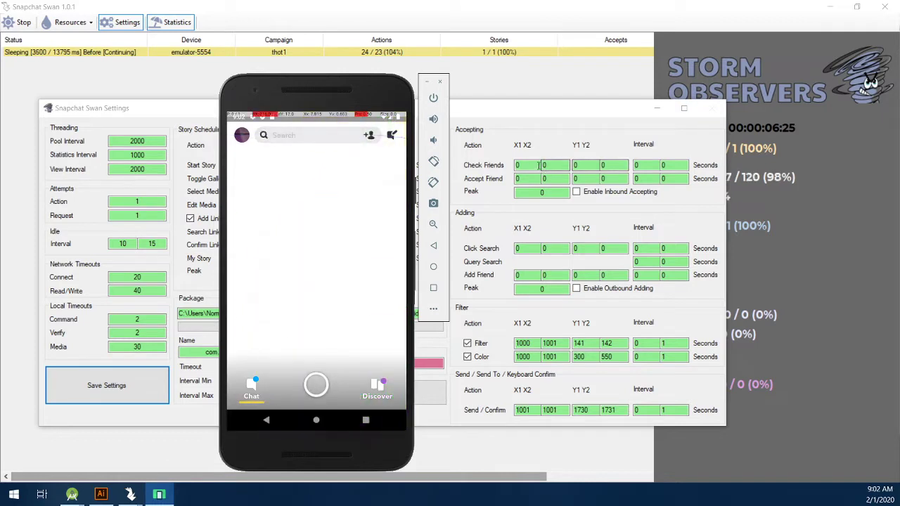
Set the Check Friends coordinates under Accepting to X 863–864 and Y 143–144.
left_click(497, 158)
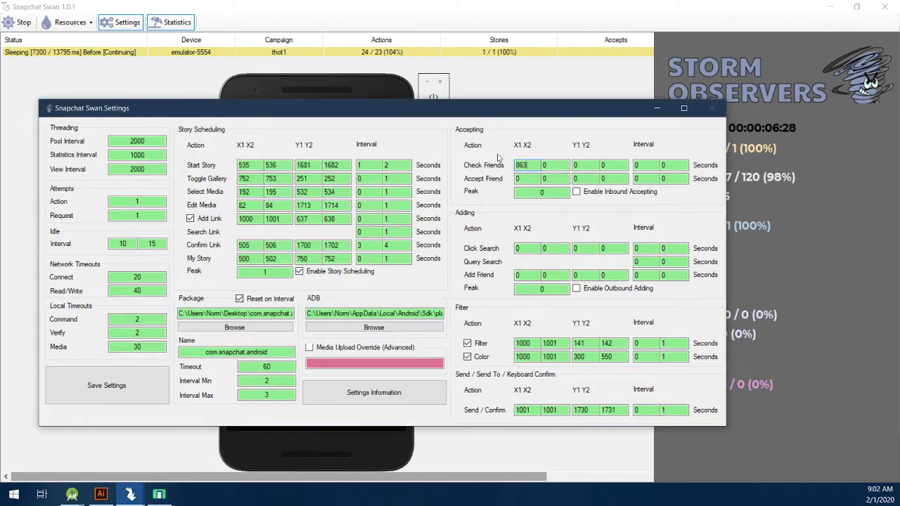
type("1")
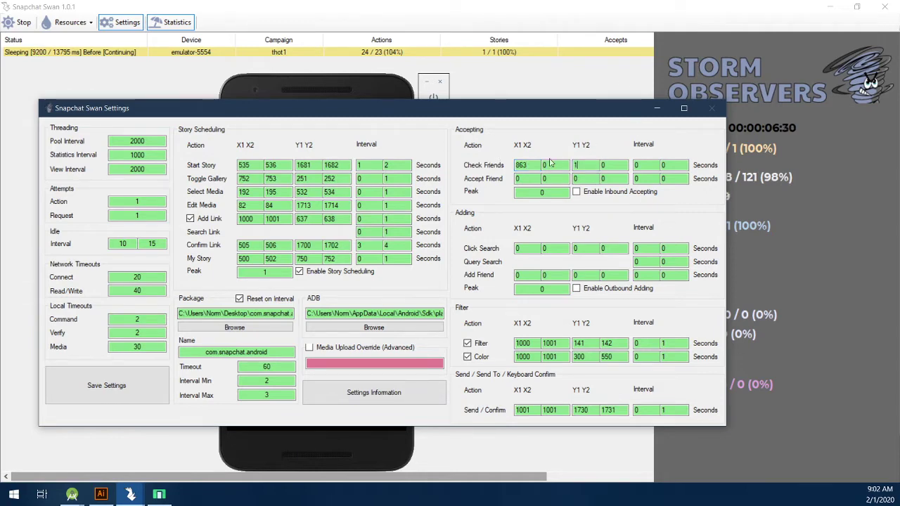
type("43")
key("Tab")
type("1")
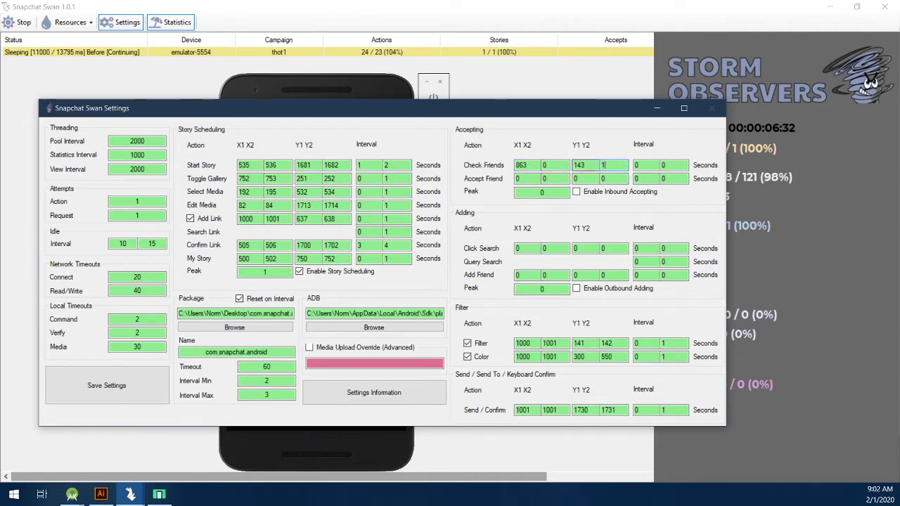
type("44")
double_click(545, 165)
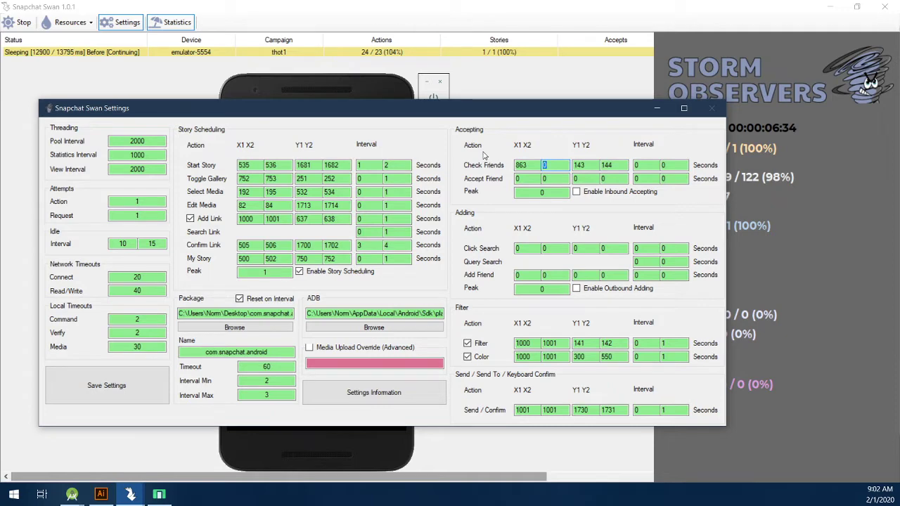
type("864")
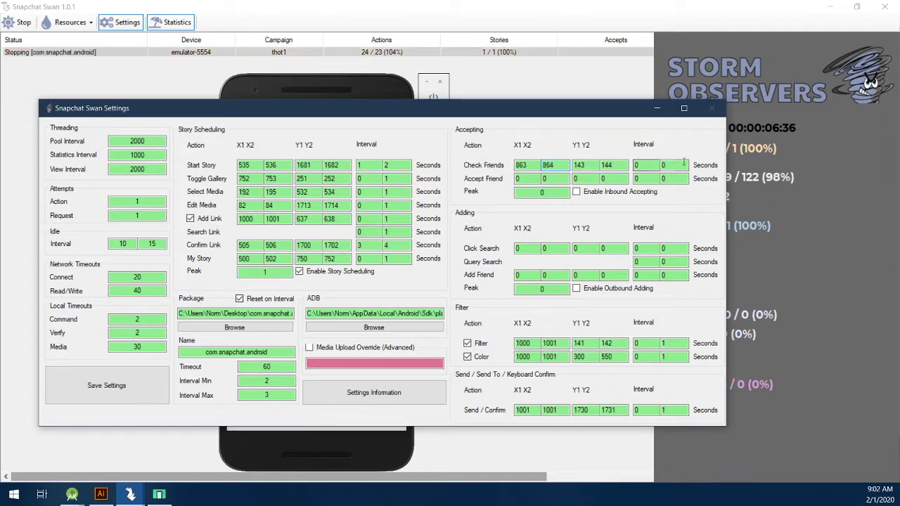
Set the Check Friends interval to 1–2 seconds and the Accept Friend interval to 2–3 seconds.
double_click(637, 165)
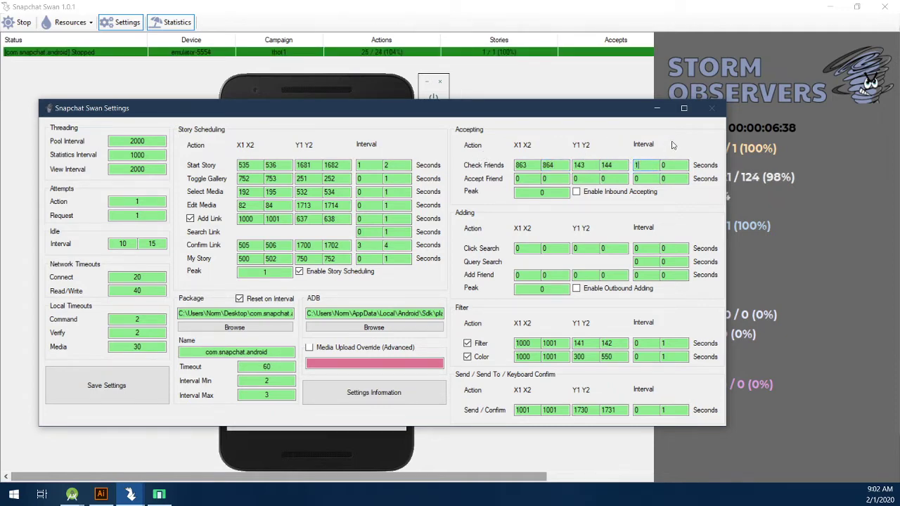
type("2")
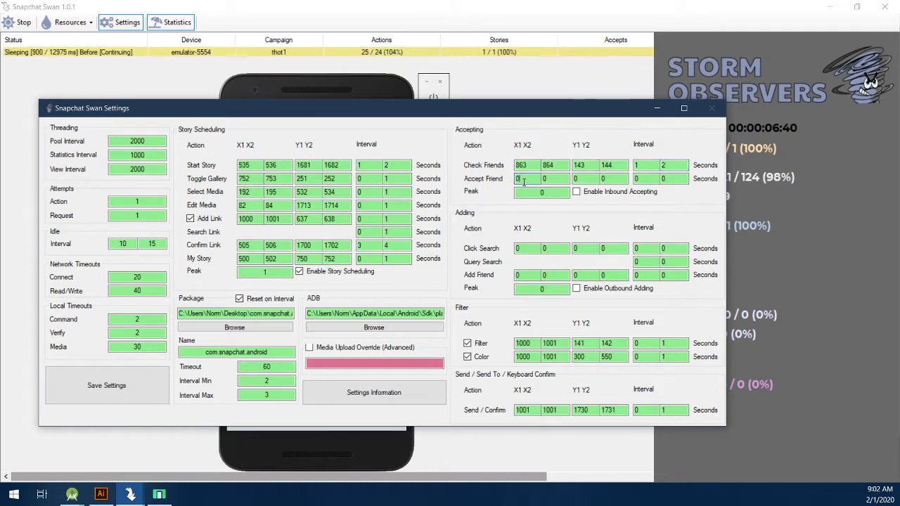
double_click(637, 178)
type("2")
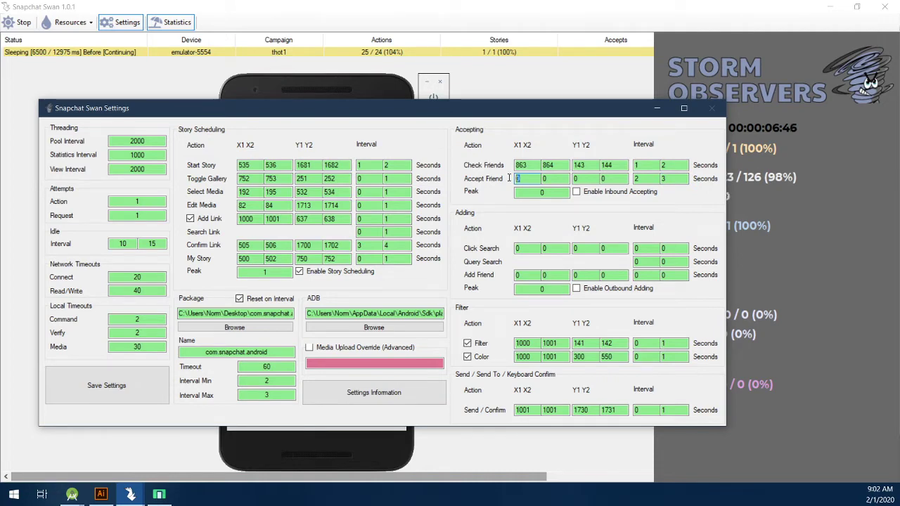
Return to the emulator, relaunch Snapchat and open its Add Friends page.
left_click(369, 92)
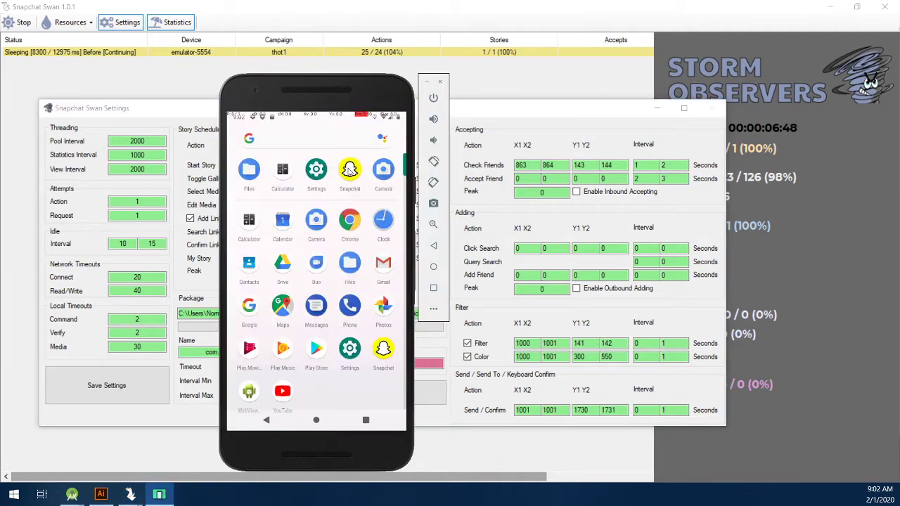
left_click(348, 168)
left_click_drag(349, 89, 330, 98)
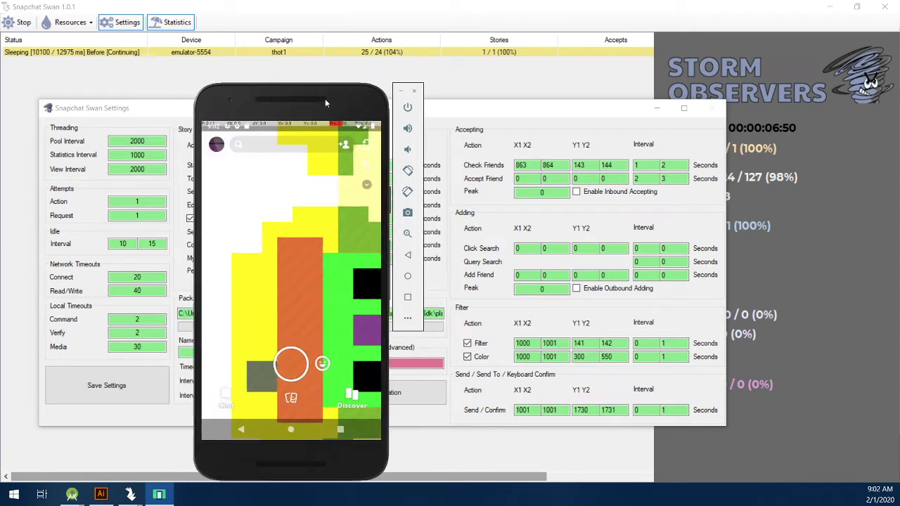
left_click(350, 146)
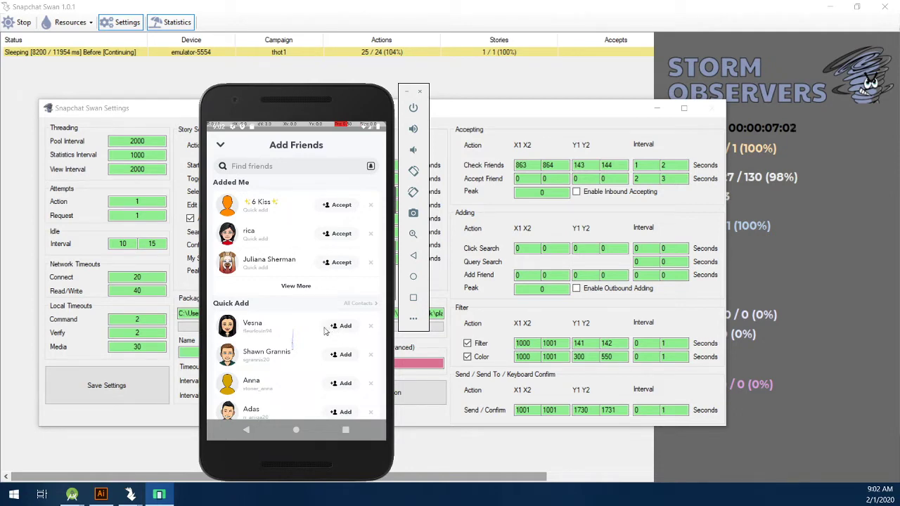
Examine how the Added Me and Quick Add entries respond on the Add Friends page, and return to the camera screen.
mouse_move(319, 332)
left_mouse_down()
mouse_move(312, 278)
mouse_move(316, 336)
left_mouse_up()
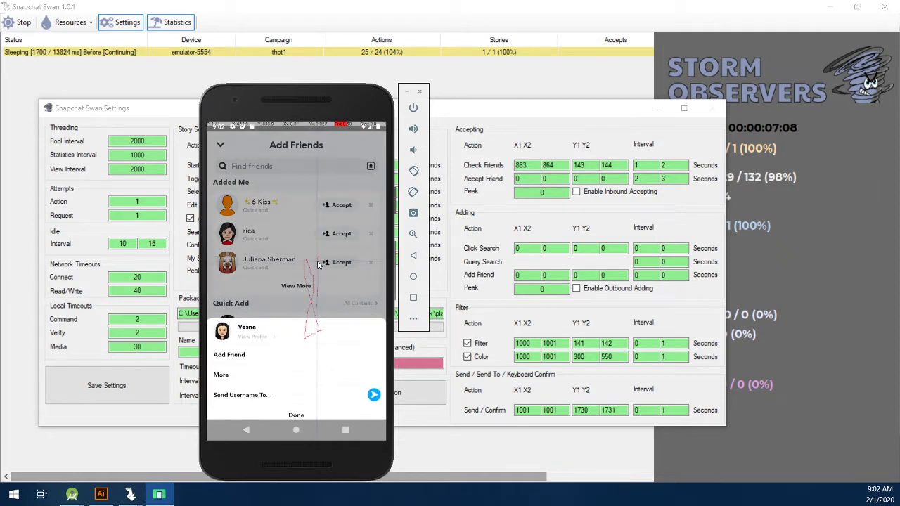
left_click(317, 264)
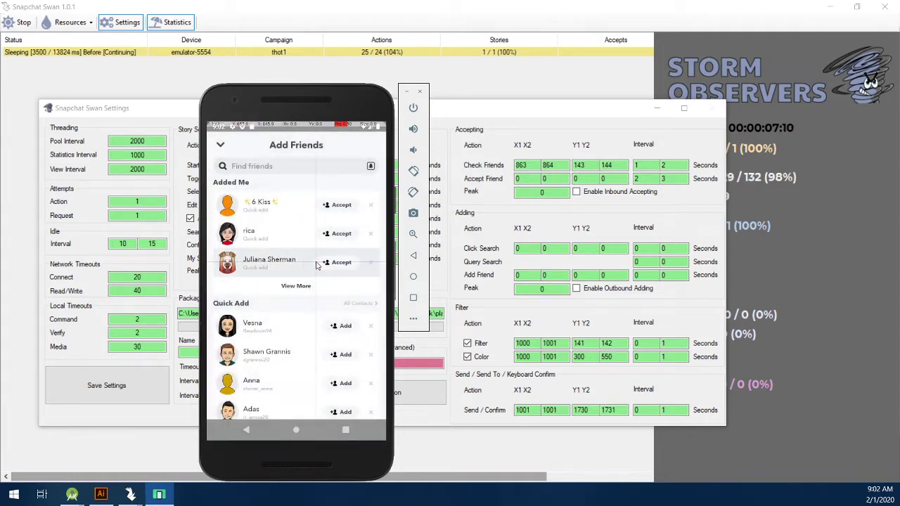
left_click(317, 265)
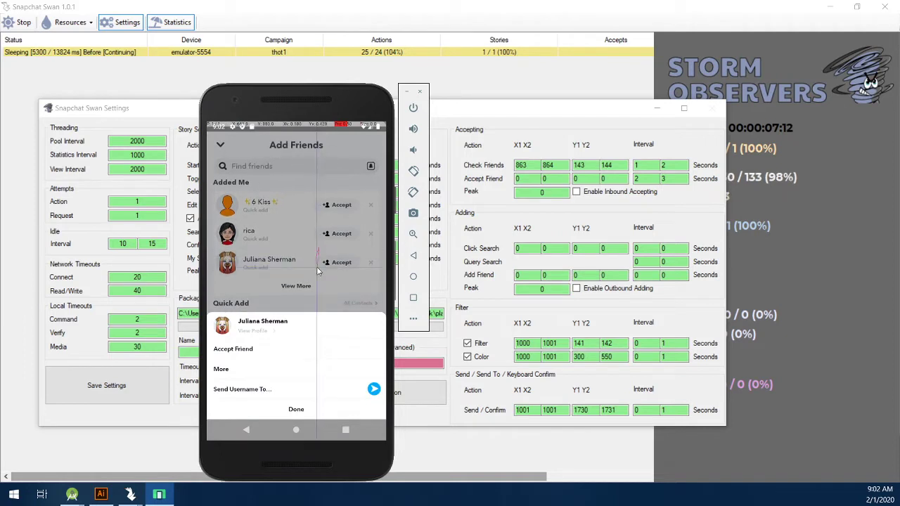
left_click(307, 301)
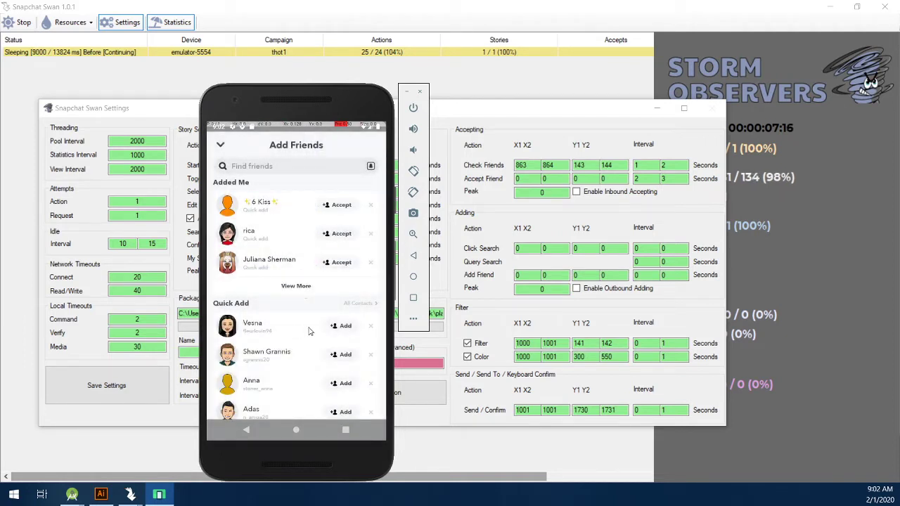
left_click(310, 330)
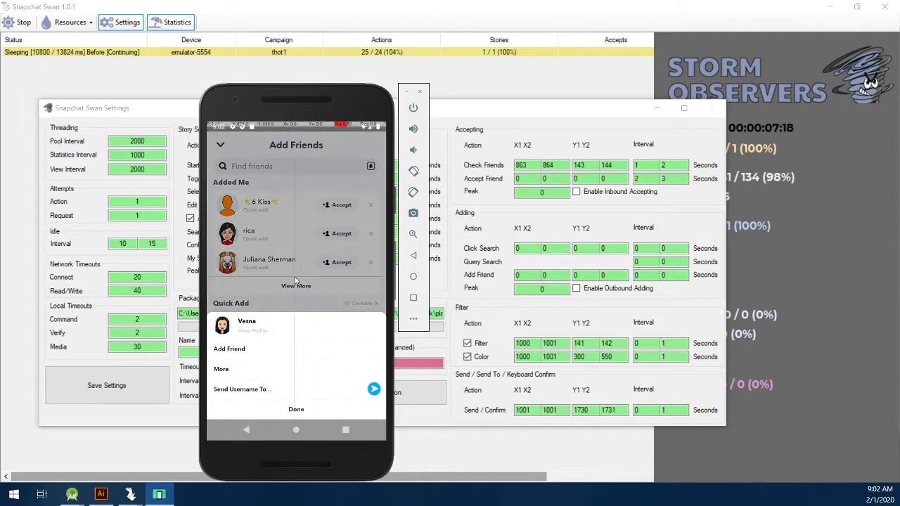
left_click(298, 277)
left_click(290, 327)
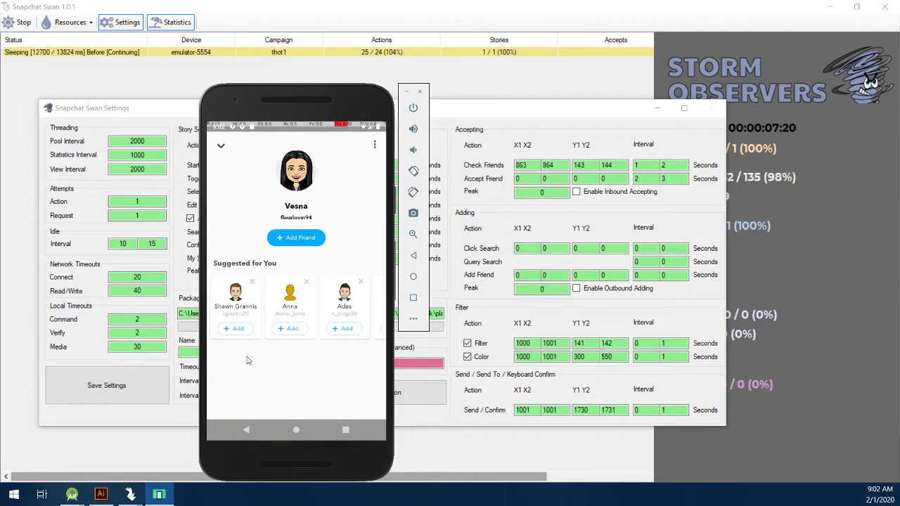
left_click(247, 431)
left_click(247, 430)
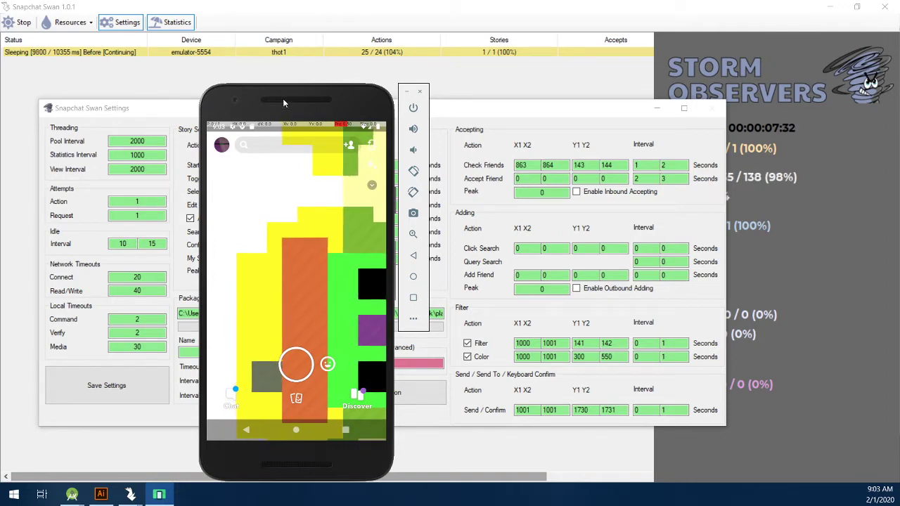
Locate the first Accept button on the Add Friends page and set the Accept Friend coordinates to X 661–662 and Y 503–504.
left_click_drag(283, 98, 327, 85)
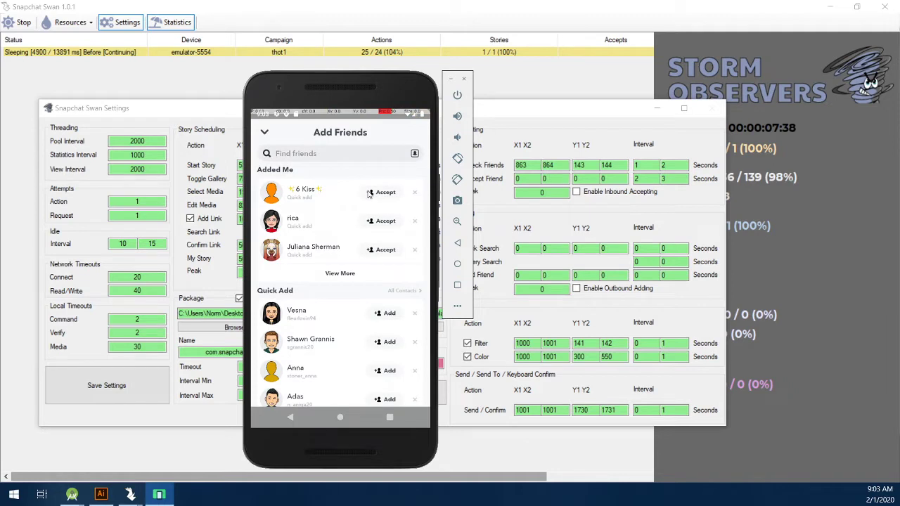
left_click(368, 194)
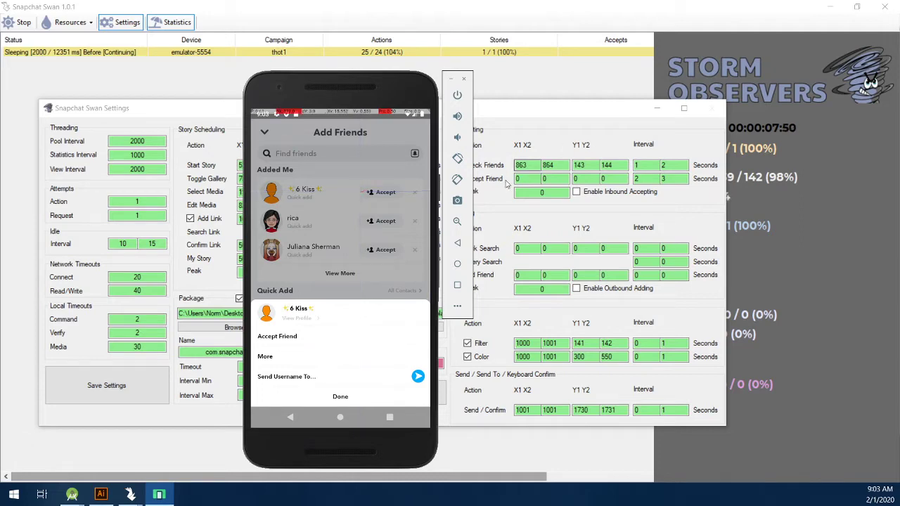
left_click(532, 175)
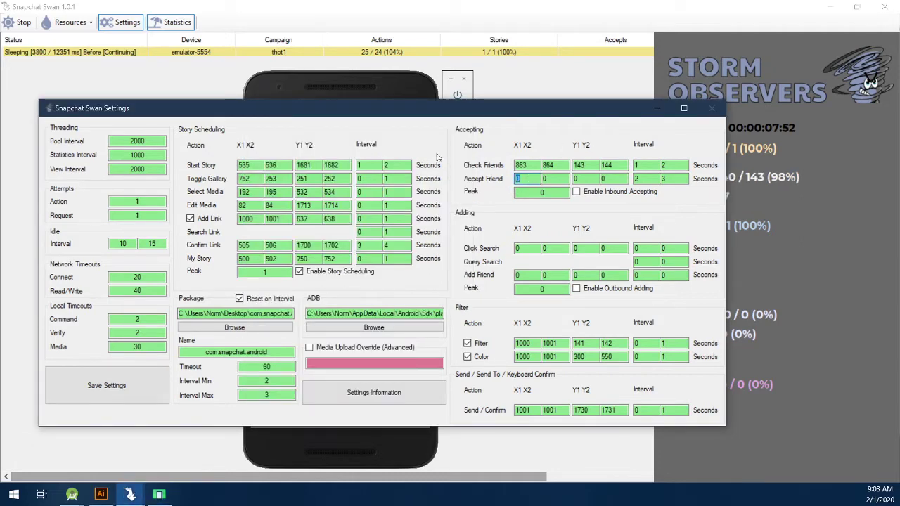
key("Tab")
key("Tab")
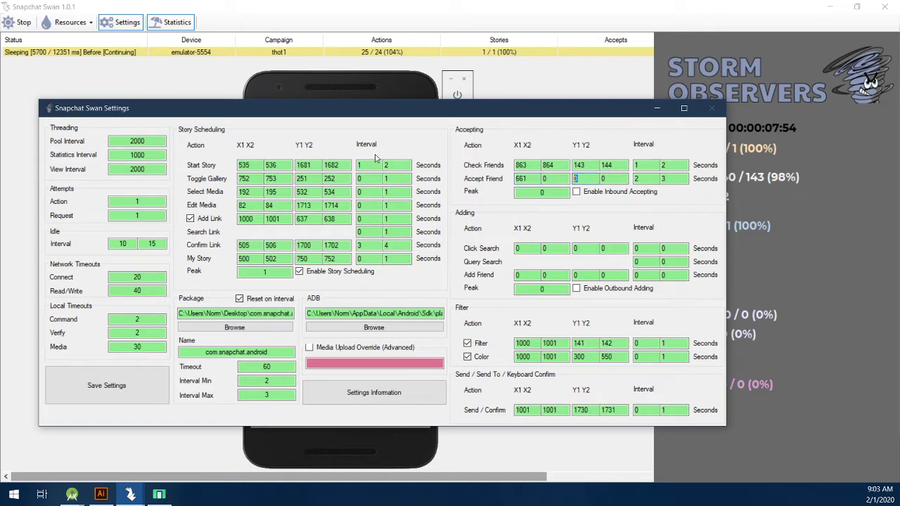
type("503")
key("Tab")
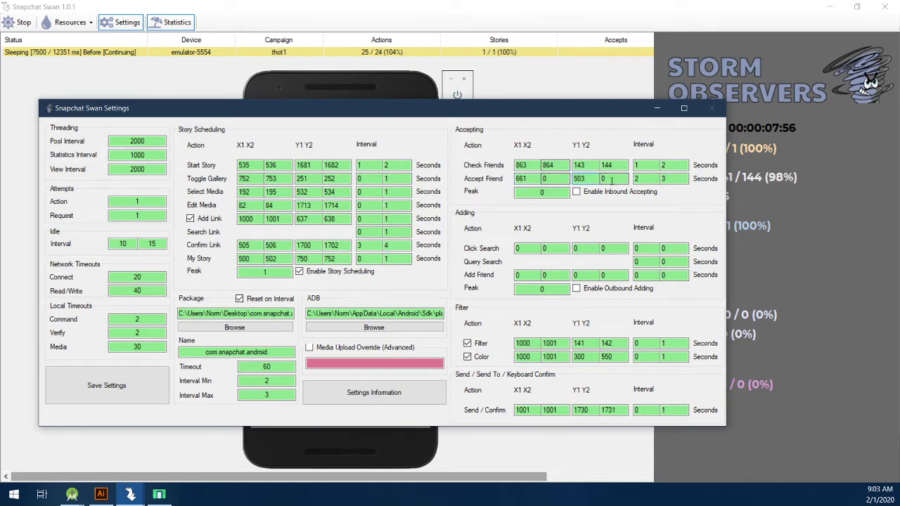
type("504")
key("shift+Tab")
key("shift+Tab")
type("662")
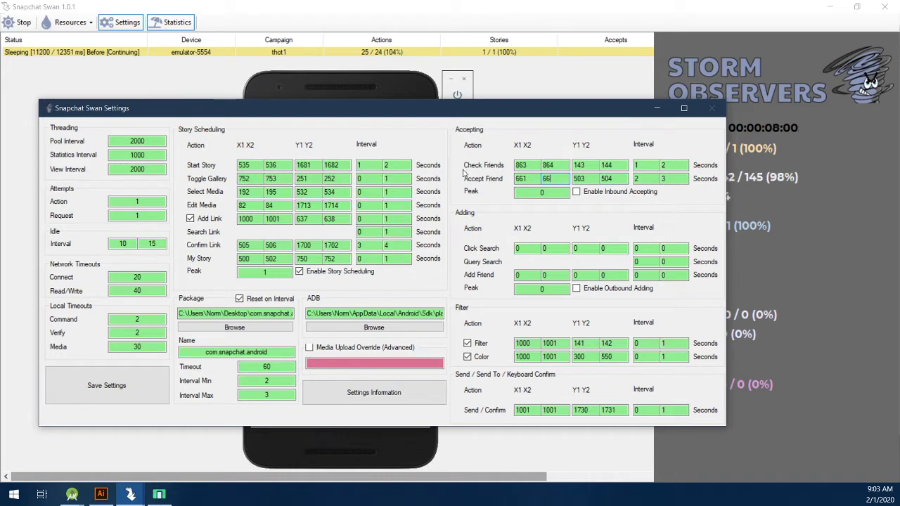
Set the Accepting peak to 3 and the idle interval to 20–30.
double_click(547, 193)
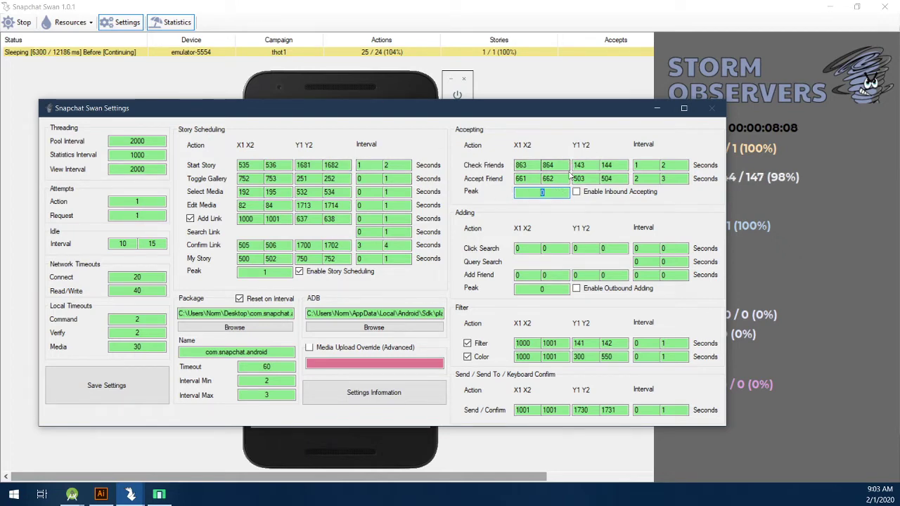
type("3")
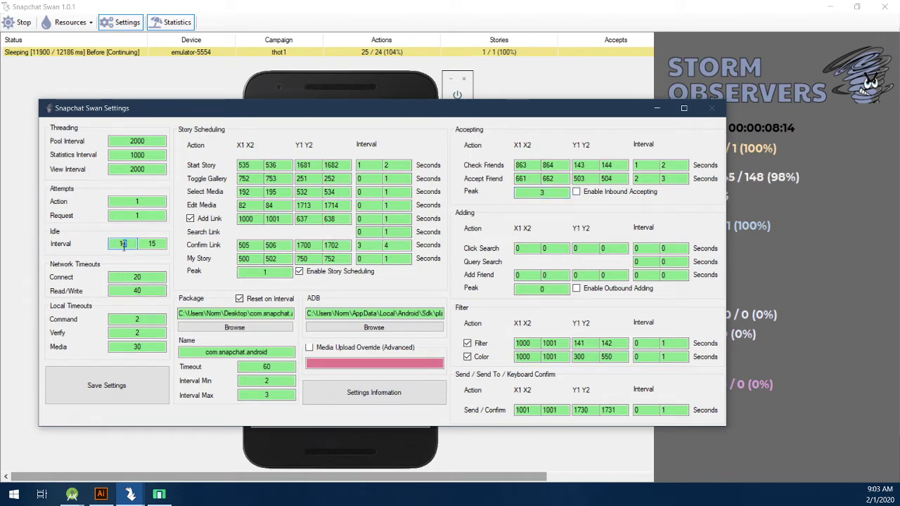
double_click(124, 244)
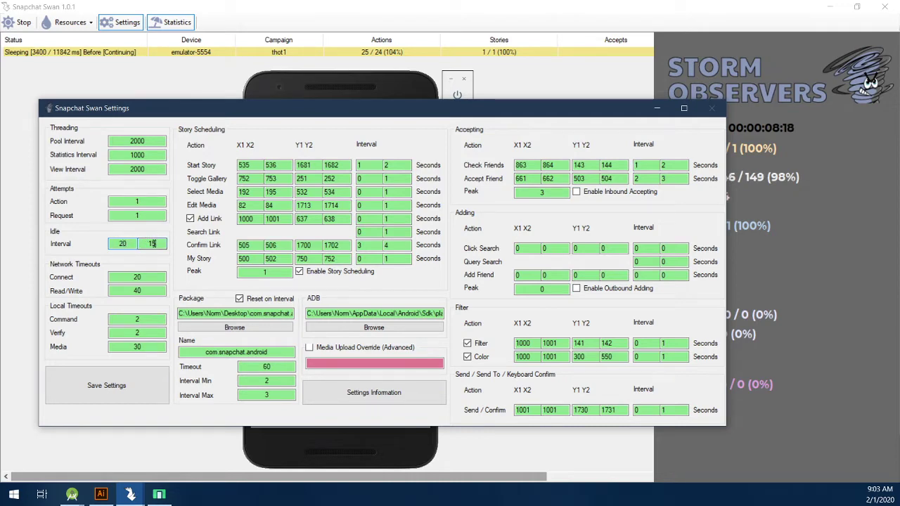
double_click(151, 243)
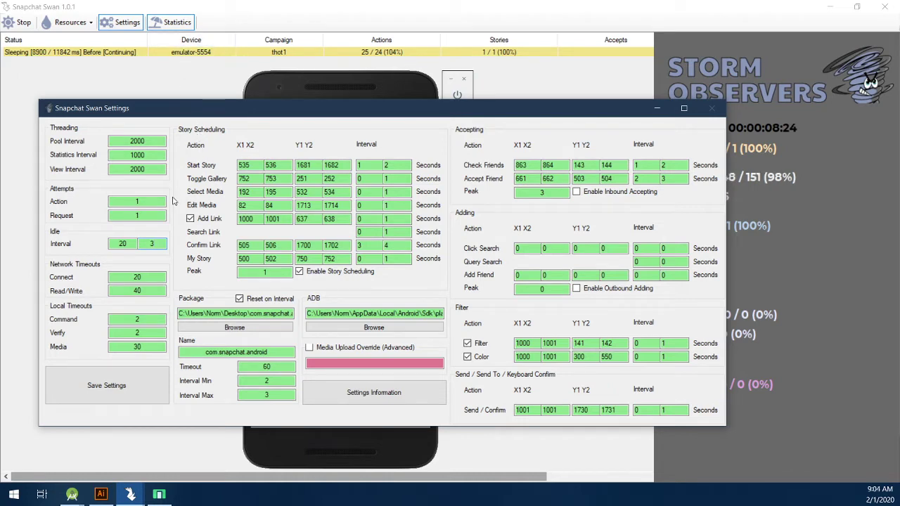
key("Return")
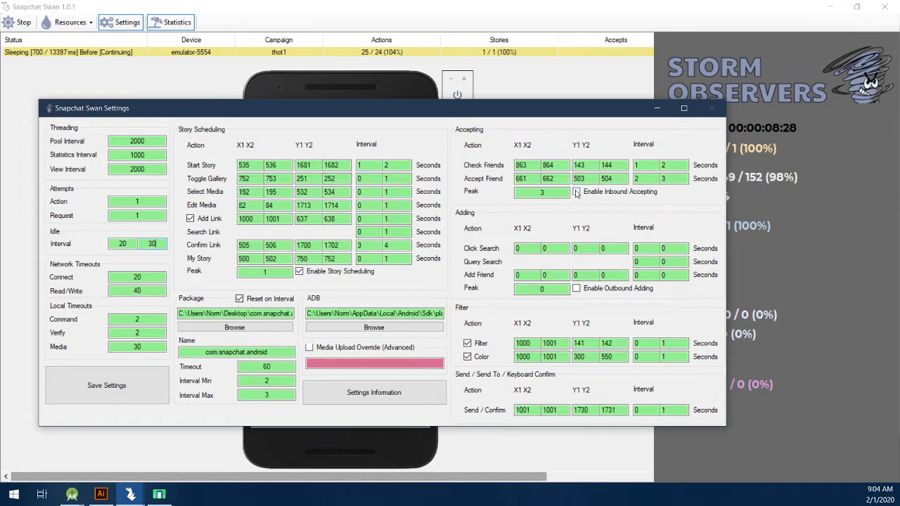
Enable inbound accepting and move the settings window clear of the emulator.
left_click(627, 193)
left_click_drag(128, 109, 423, 76)
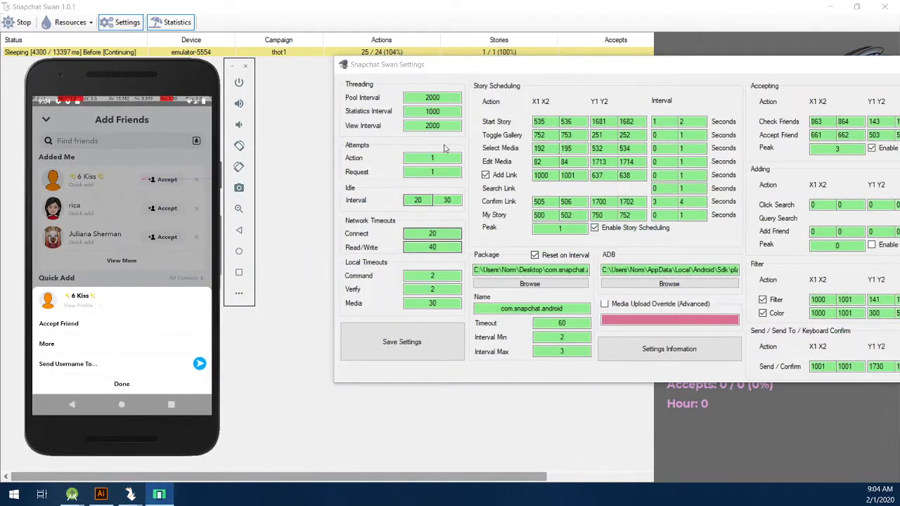
Save the accepting settings and bring the emulator back in front of the main status window.
left_click_drag(483, 58, 435, 107)
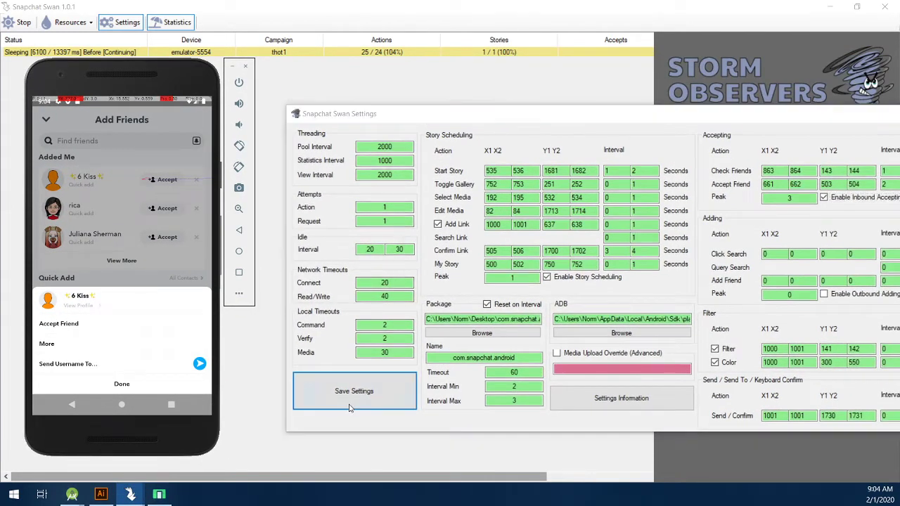
left_click(354, 391)
left_click(469, 288)
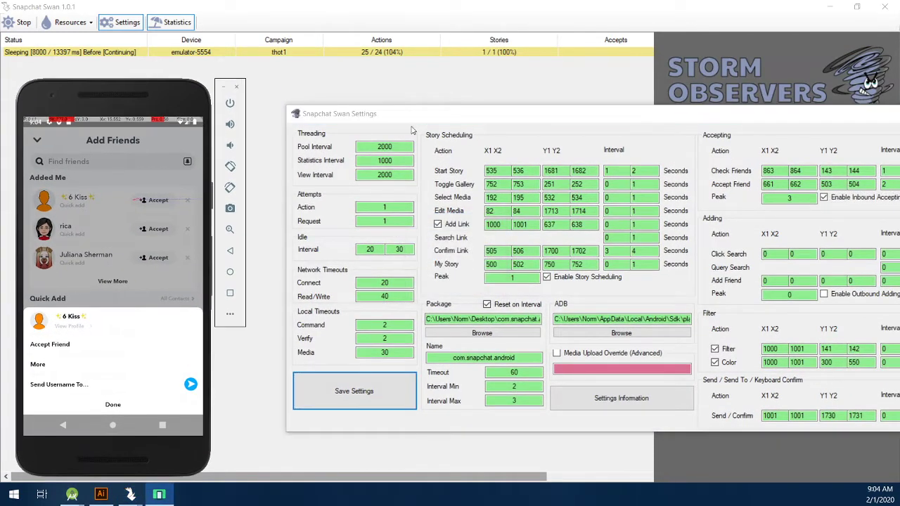
mouse_move(415, 120)
left_mouse_down()
mouse_move(367, 107)
mouse_move(403, 117)
left_mouse_up()
left_click(415, 97)
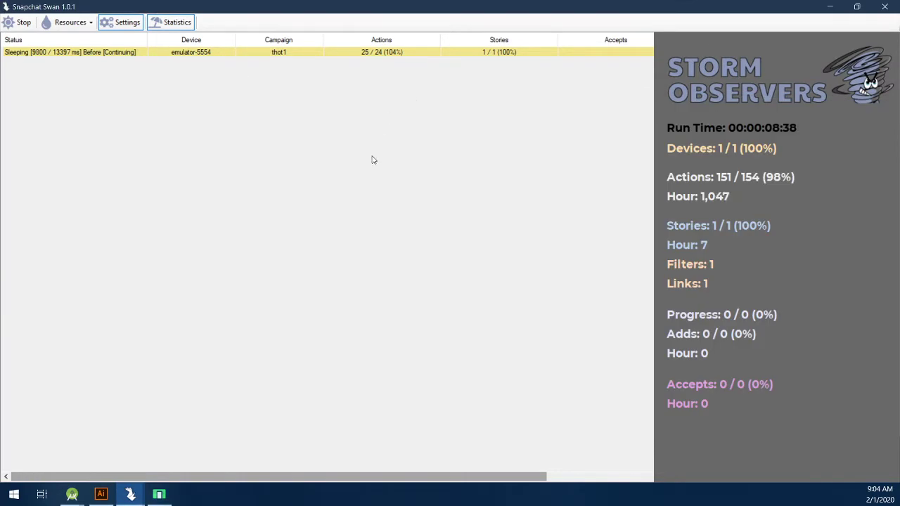
left_click(159, 494)
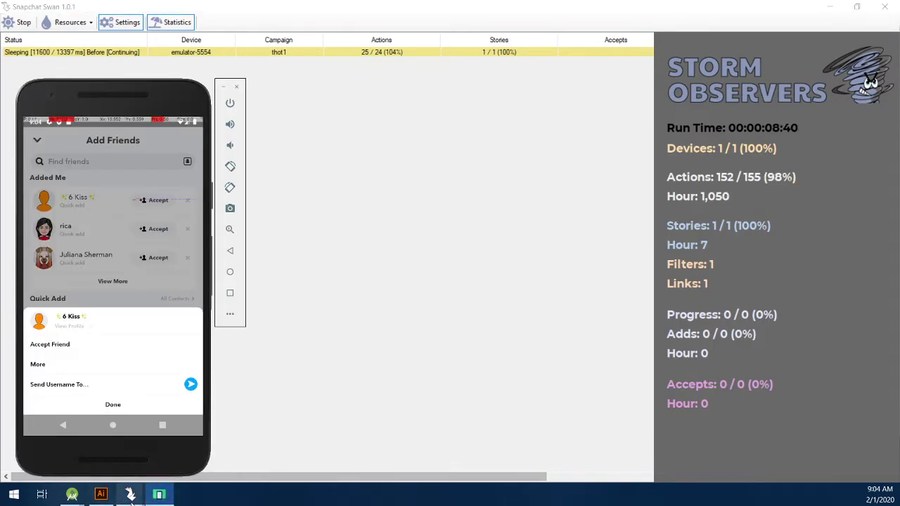
mouse_move(130, 494)
left_click(292, 422)
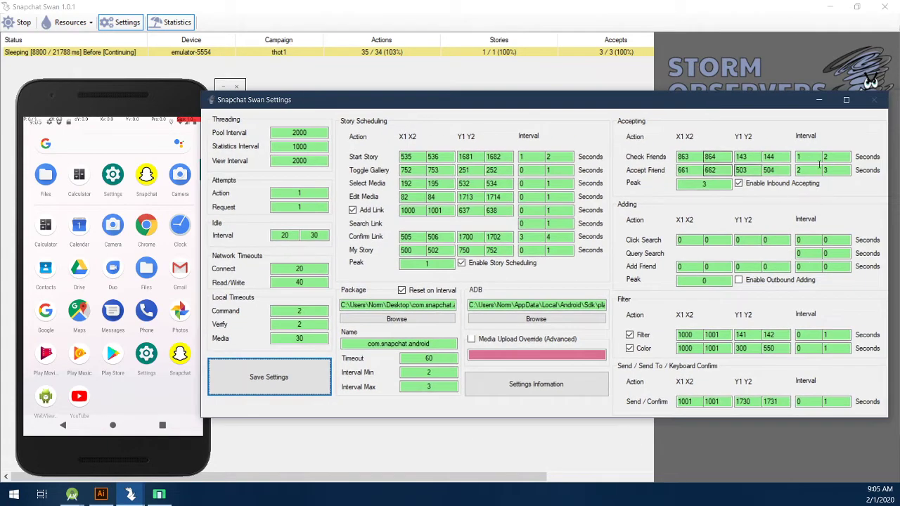
Disable inbound accepting and save the settings.
left_click_drag(712, 184, 681, 170)
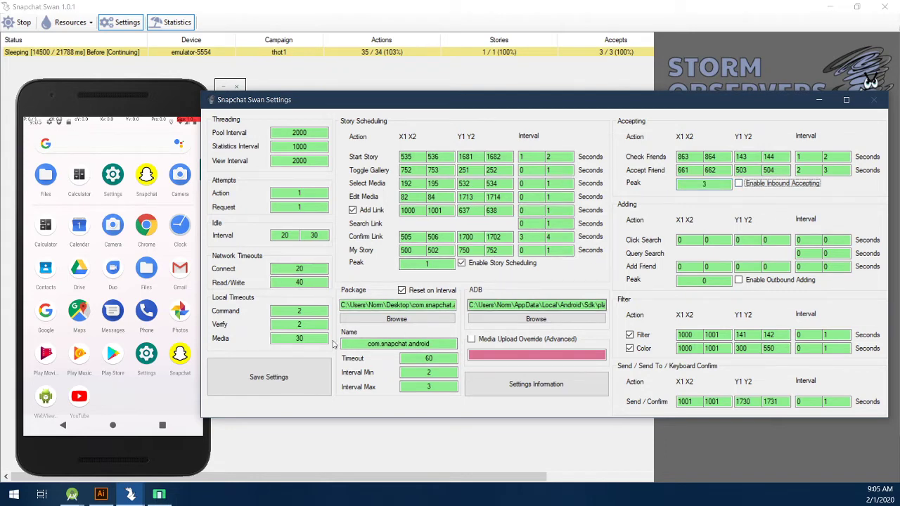
left_click(267, 377)
left_click(485, 289)
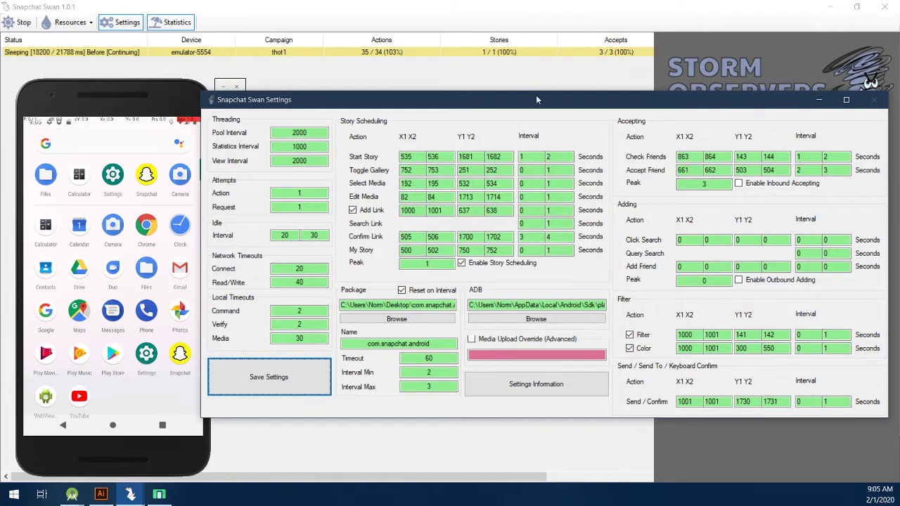
Move the settings window and the emulator apart and open Snapchat on the emulator.
left_click_drag(536, 95, 568, 93)
left_click_drag(151, 92, 136, 75)
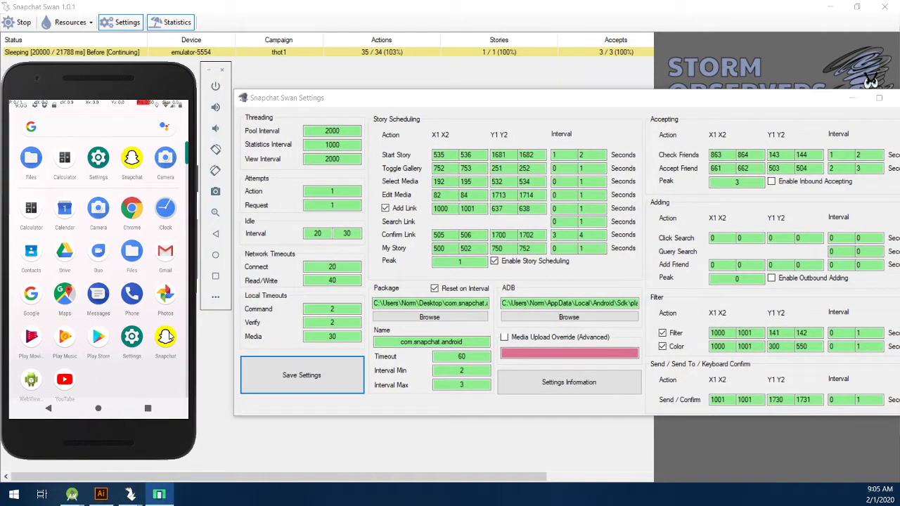
left_click(167, 336)
left_click_drag(125, 83, 131, 89)
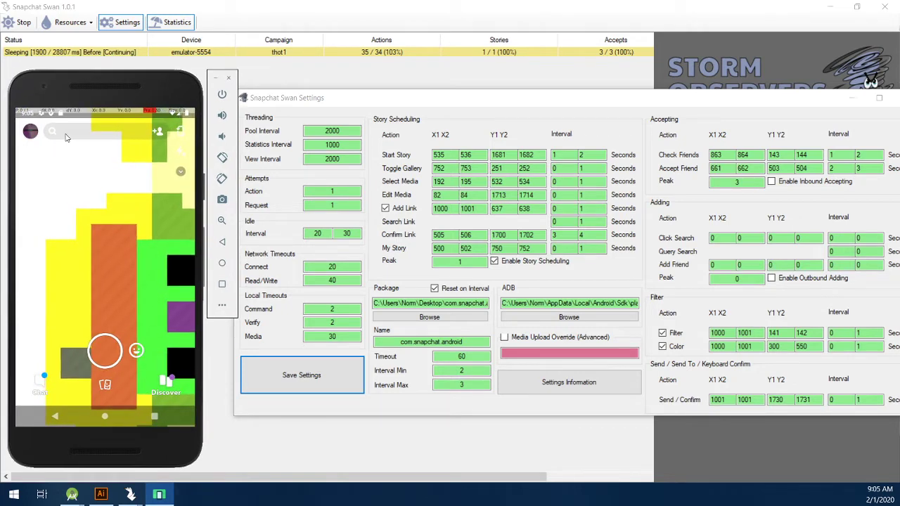
Locate the search bar in Snapchat and set the Click Search coordinates to X 370–372 and Y 146–148.
left_click(726, 239)
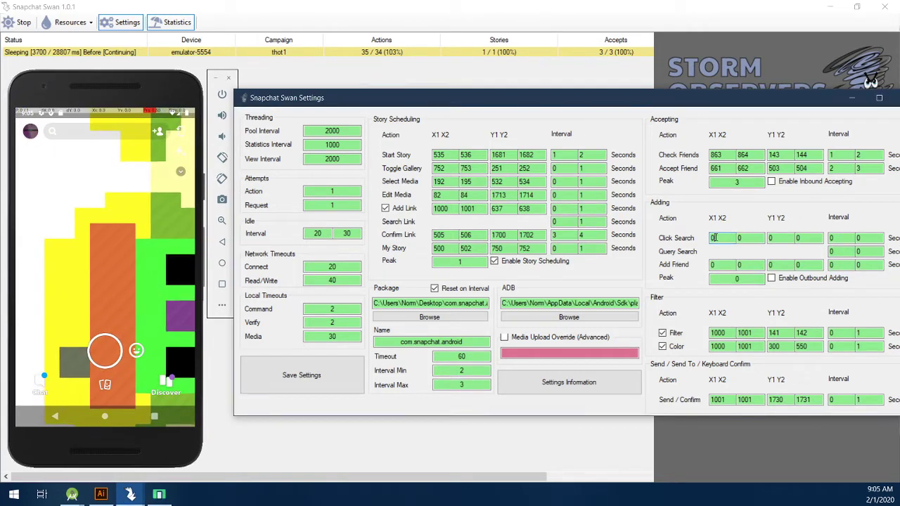
left_click(79, 136)
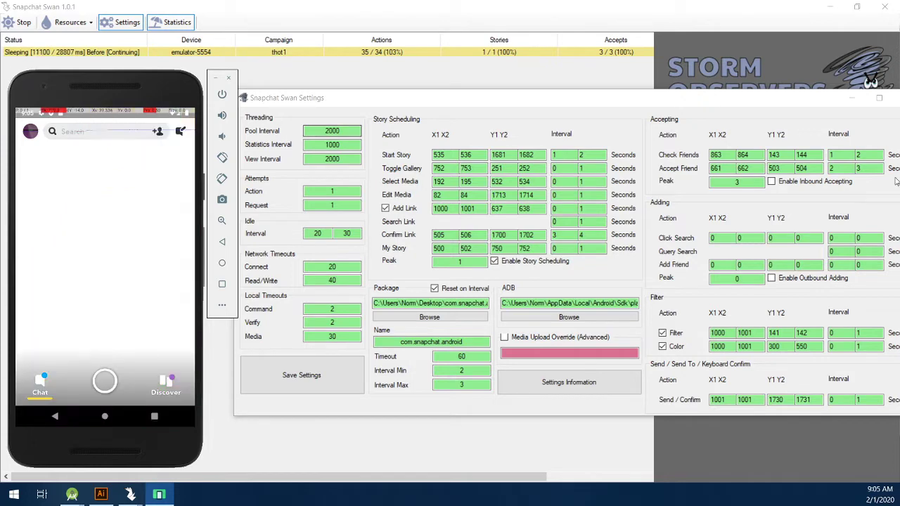
left_click(672, 229)
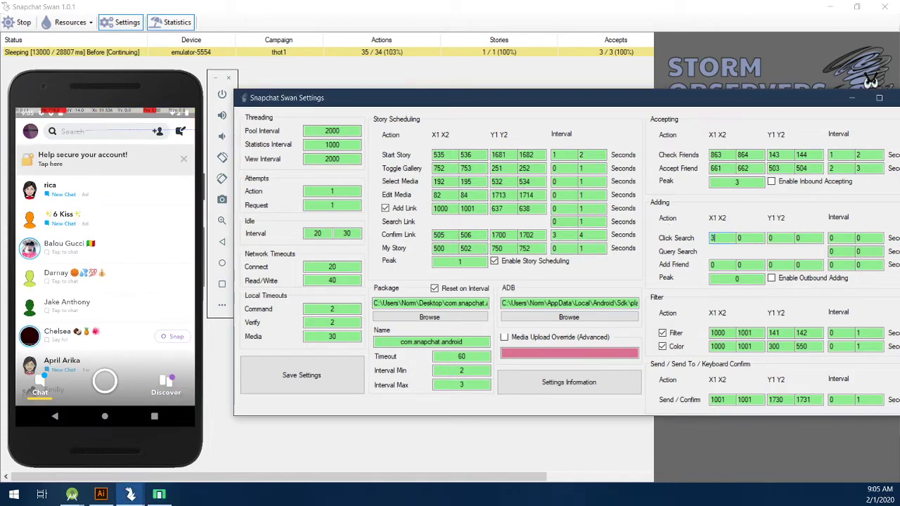
type("70")
key("Tab")
key("Tab")
type("146")
key("Tab")
type("148")
left_click_drag(745, 239, 729, 242)
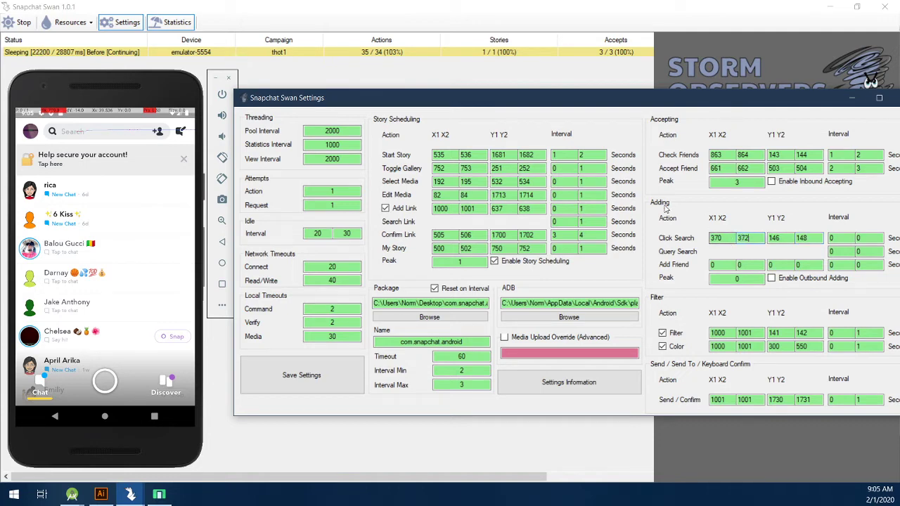
Set the Click Search and Query Search intervals to 0–1 seconds each.
left_click_drag(837, 239, 830, 240)
key("Tab")
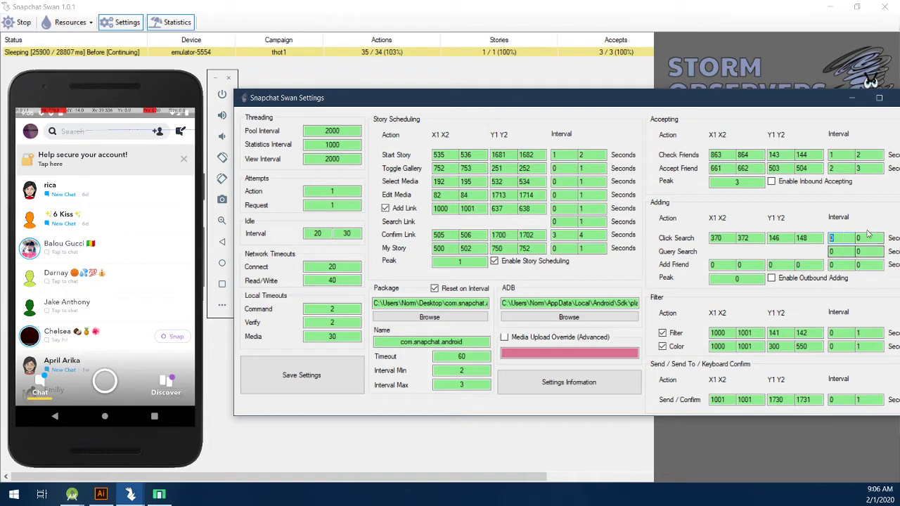
type("1")
left_click(845, 248)
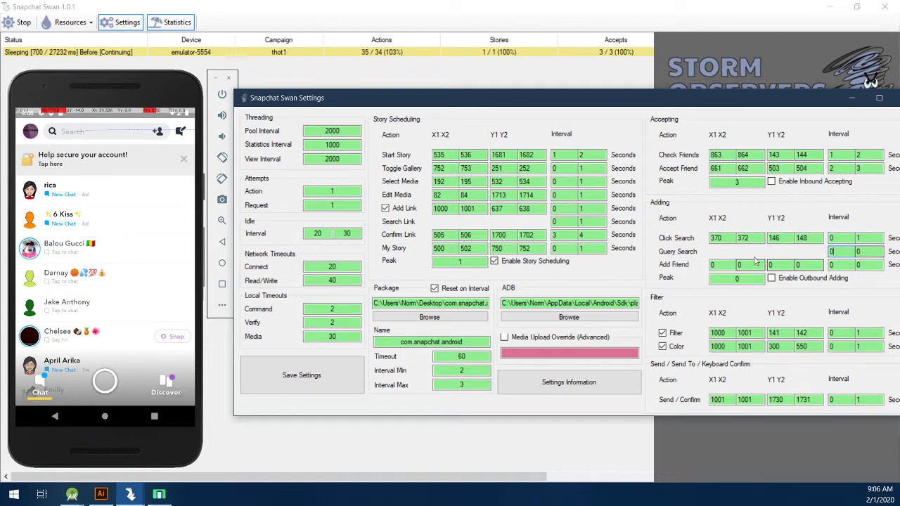
key("Tab")
type("1")
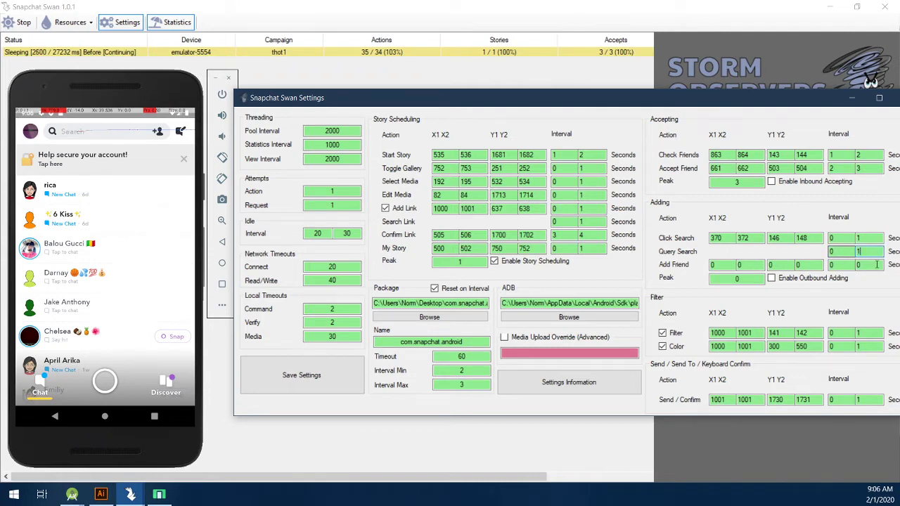
Set the Add Friend interval to 1–2 seconds.
left_click(729, 264)
key("Tab")
key("Tab")
key("Tab")
key("Tab")
type("1")
left_click(866, 264)
type("2")
Search Snapchat for "souljaboysodmg" on the emulator to bring up a user's Add button.
left_click(724, 264)
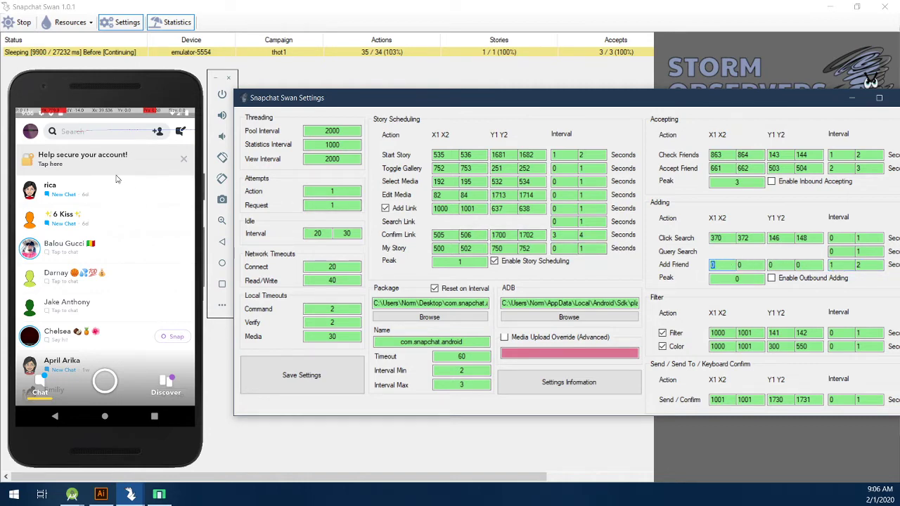
left_click(104, 131)
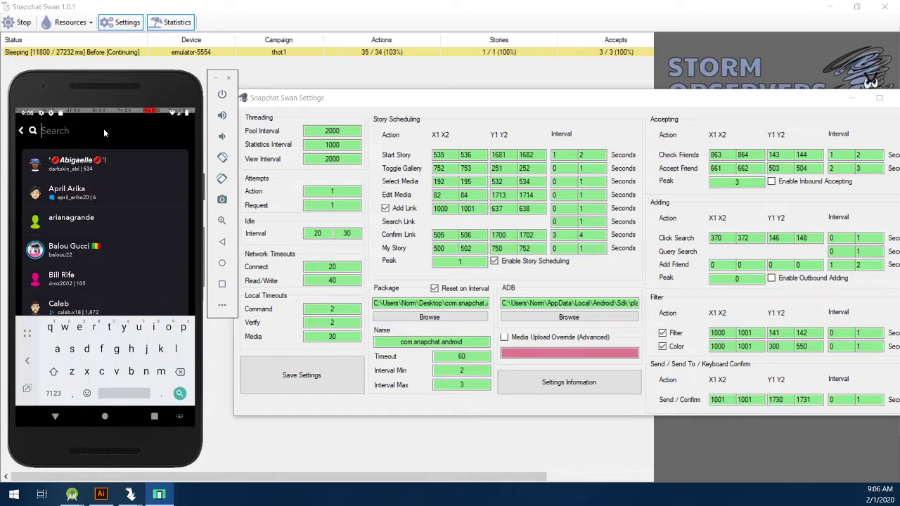
type("souljab")
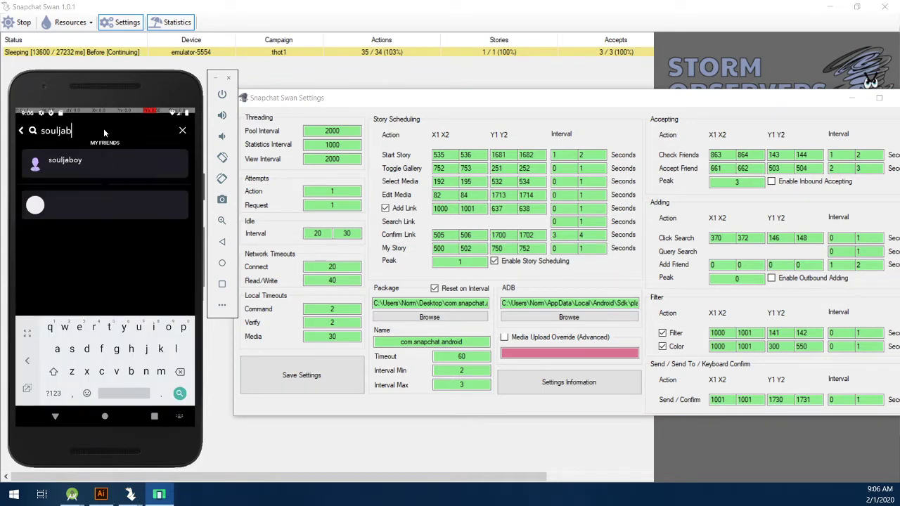
type("oysodm")
key("BackSpace")
key("BackSpace")
type("sodmg")
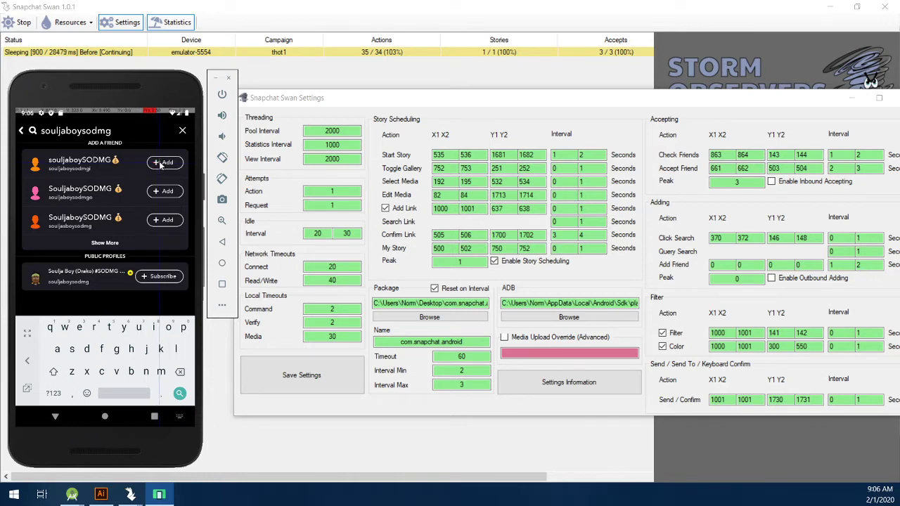
Set the Add Friend coordinates to X 850–851 and Y 325–326, matching the first Add button in the results.
left_click(715, 264)
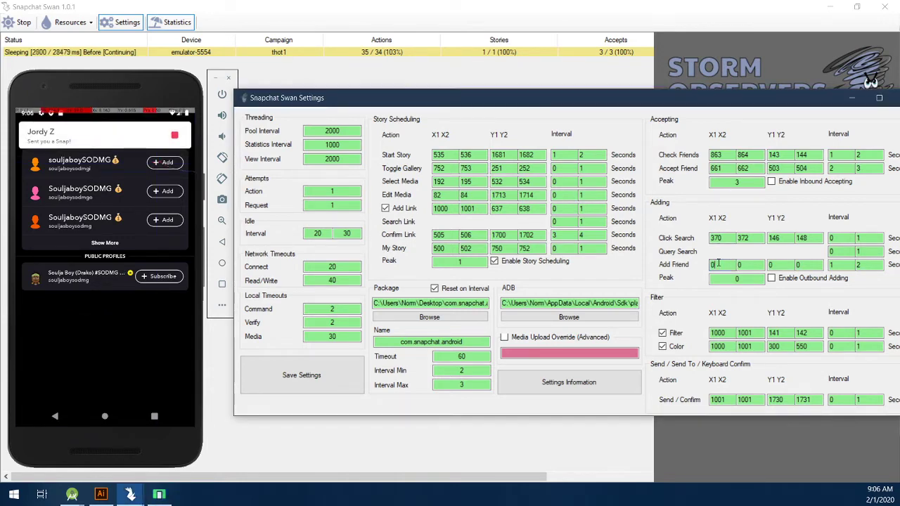
left_click_drag(717, 265, 661, 262)
type("850")
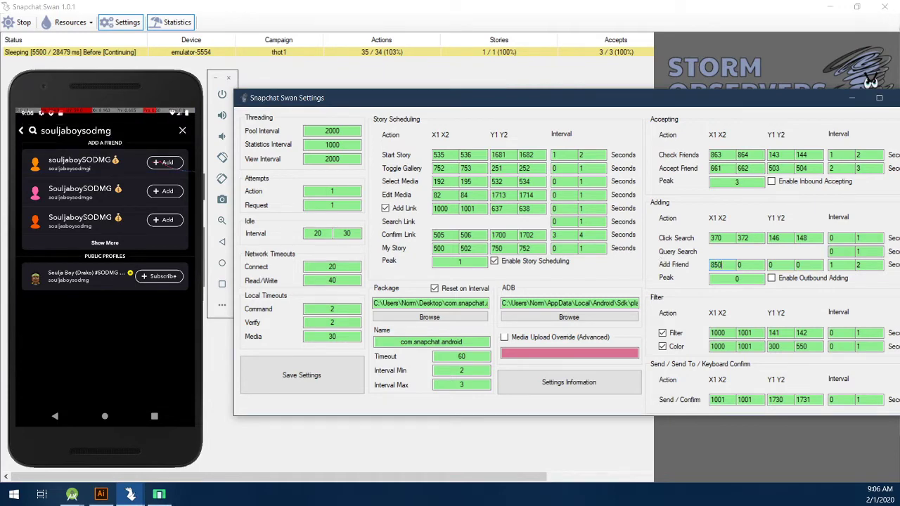
left_click(785, 264)
left_click_drag(784, 264, 676, 265)
type("325")
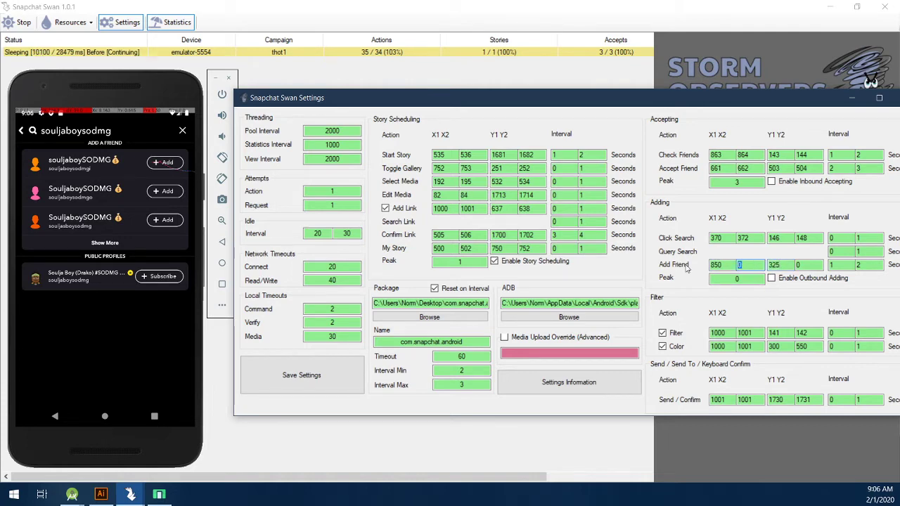
type("851")
double_click(798, 264)
type("3")
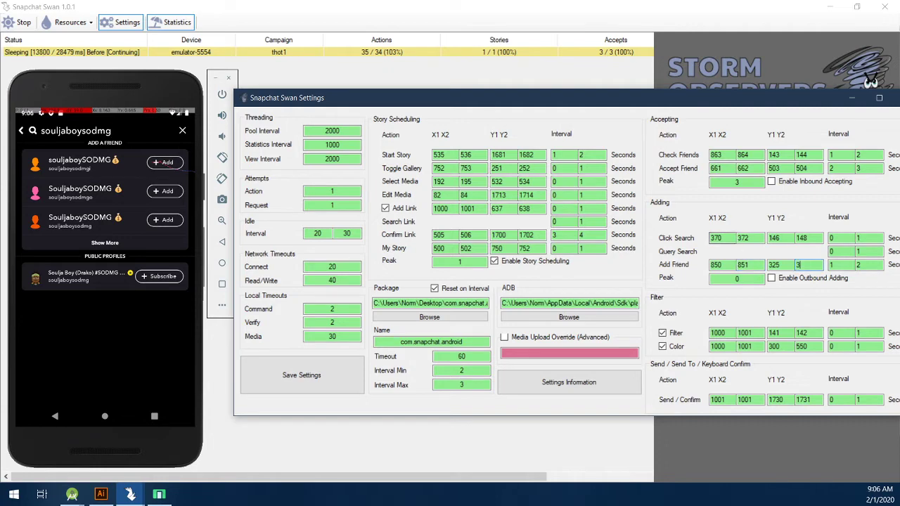
type("26")
Set the Adding peak to 3, enable outbound adding and save the settings.
double_click(737, 278)
left_click_drag(756, 279, 707, 280)
type("3")
left_click(788, 280)
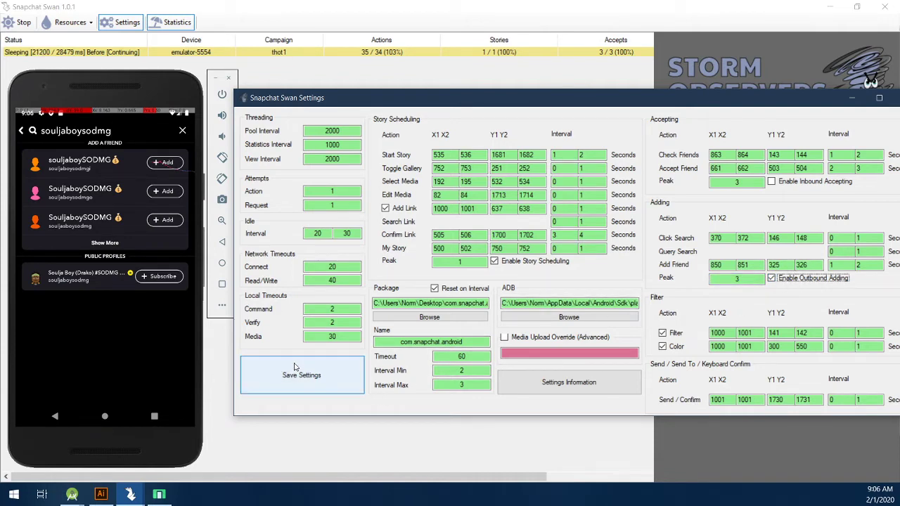
left_click(309, 380)
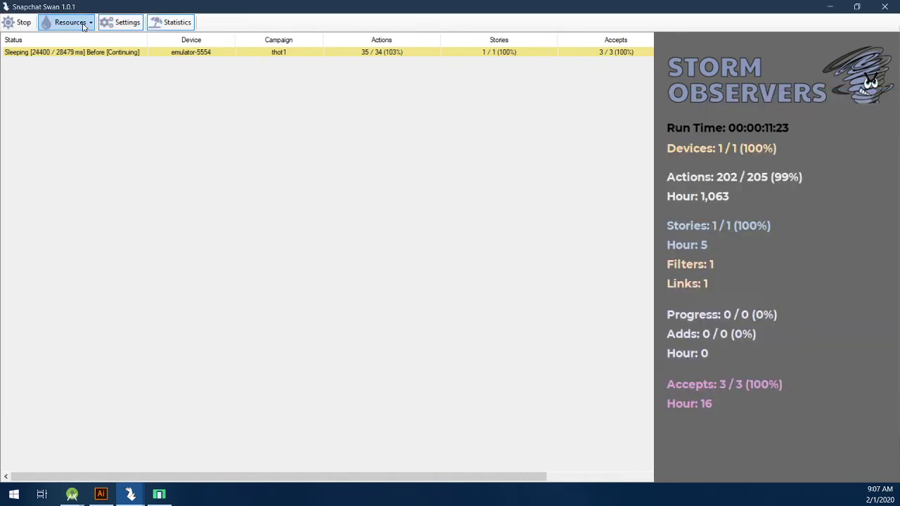
Open the Users resource list and place its window over the main status list.
left_click(70, 22)
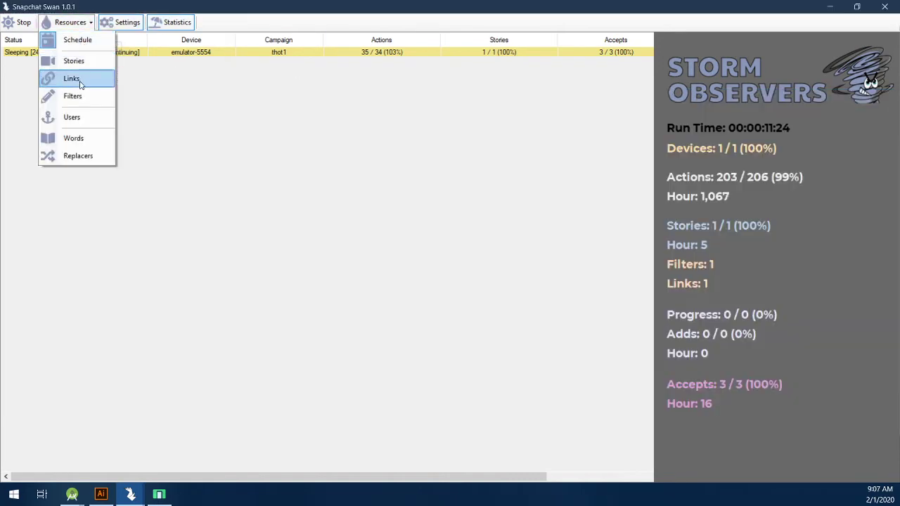
left_click(70, 21)
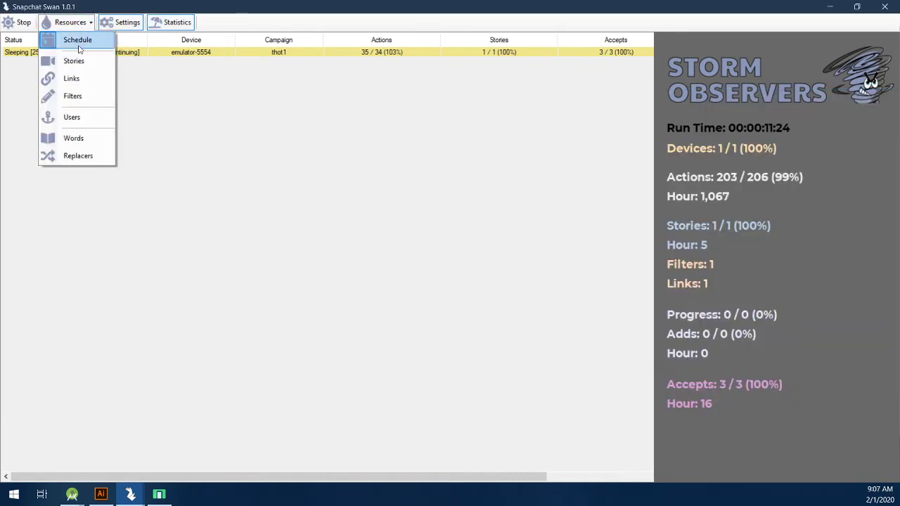
left_click(87, 118)
left_click_drag(431, 114, 381, 169)
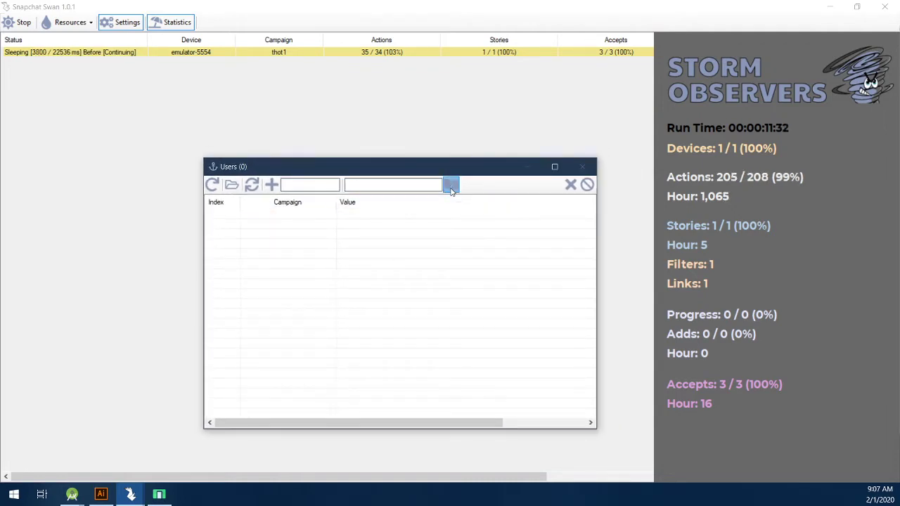
Start importing users from a text file and browse to the Desktop folder.
left_click(232, 184)
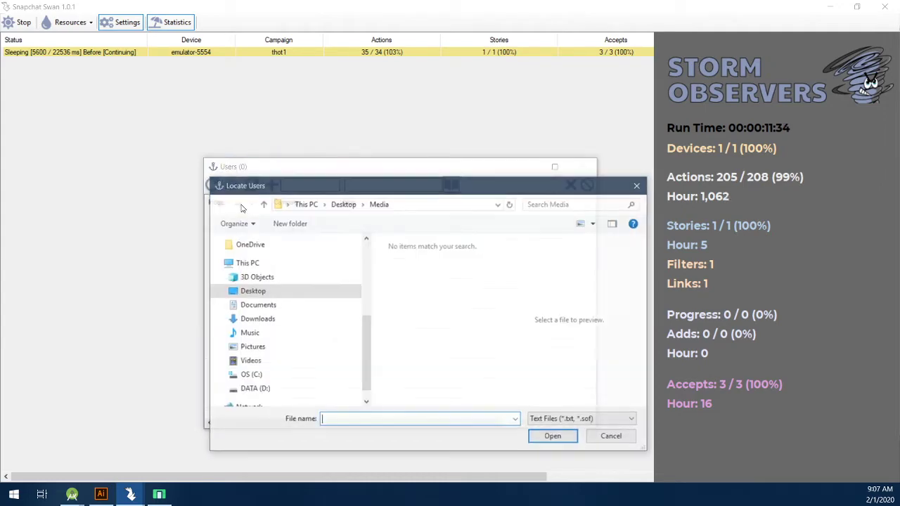
left_click_drag(274, 191, 307, 223)
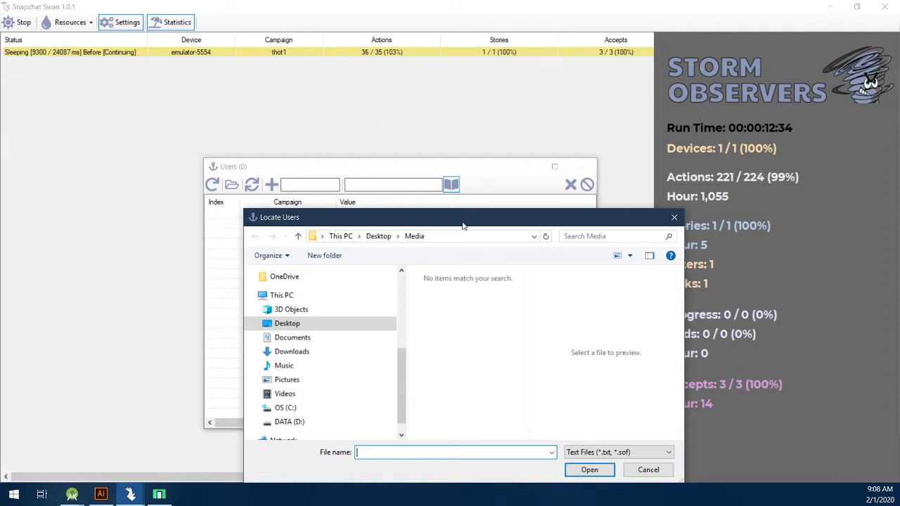
left_click_drag(463, 225, 402, 240)
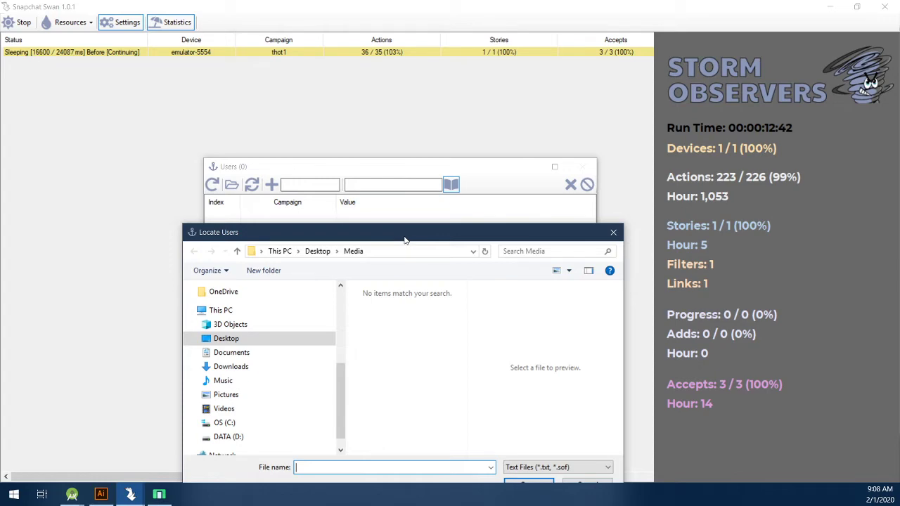
left_click_drag(404, 240, 518, 188)
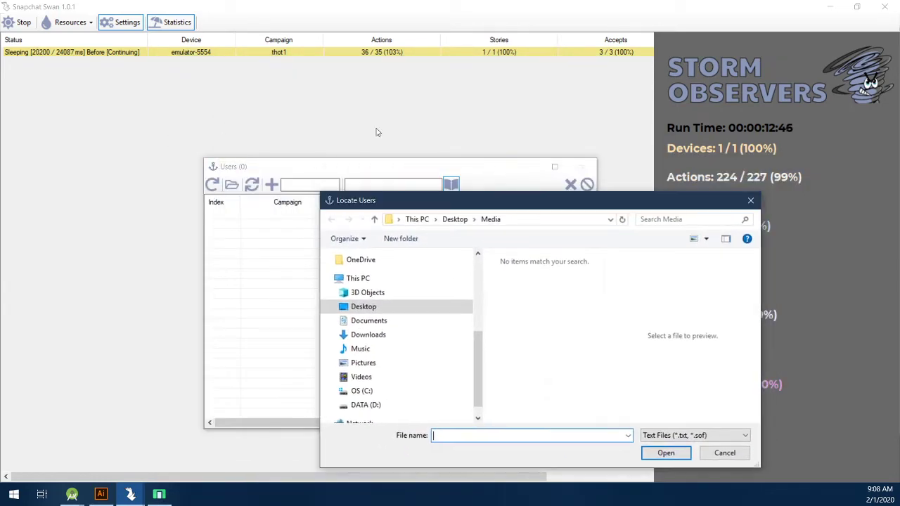
left_click_drag(376, 132, 586, 197)
left_click(421, 285)
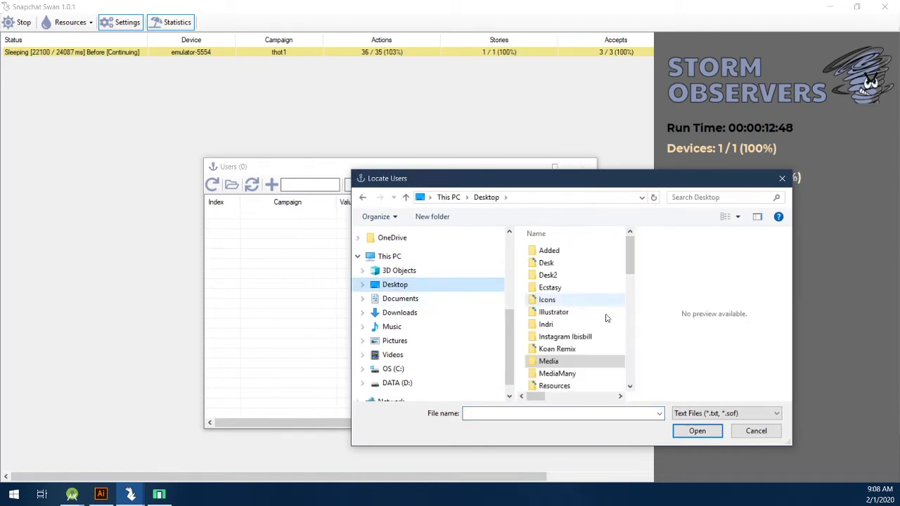
Preview the text files on the Desktop and choose Users.txt as the file to import.
scroll(607, 318, "down", 10)
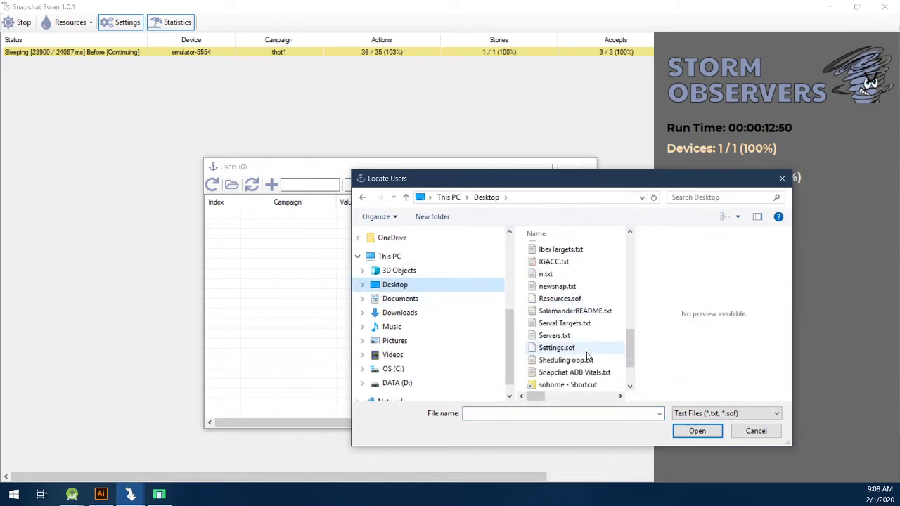
left_click(564, 323)
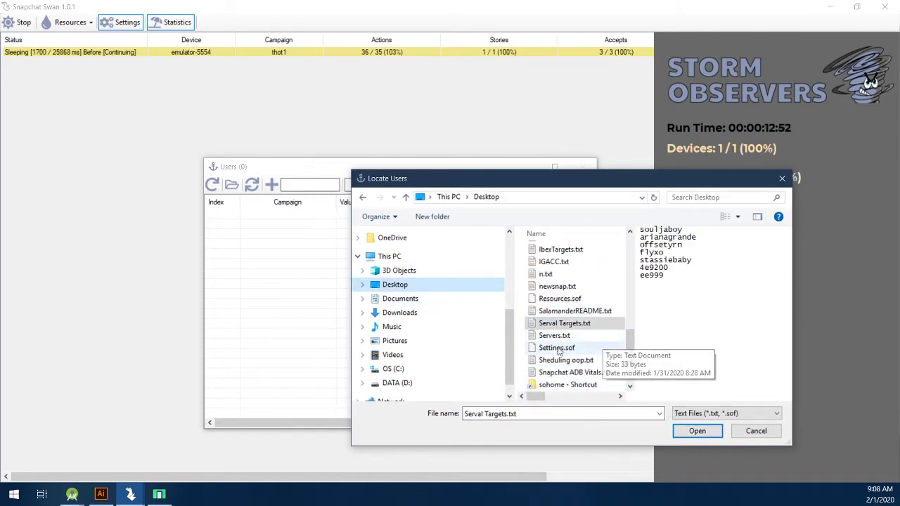
scroll(559, 349, "down", 2)
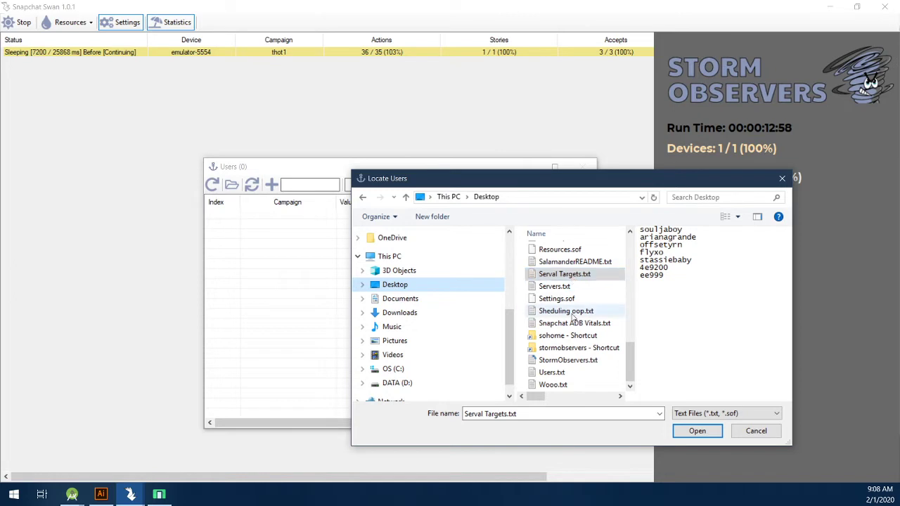
left_click(562, 298)
left_click(566, 311)
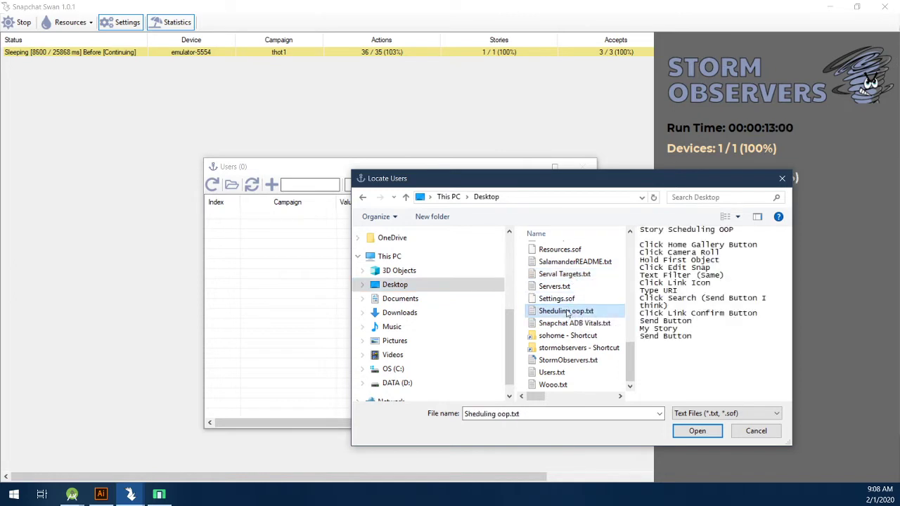
left_click(553, 275)
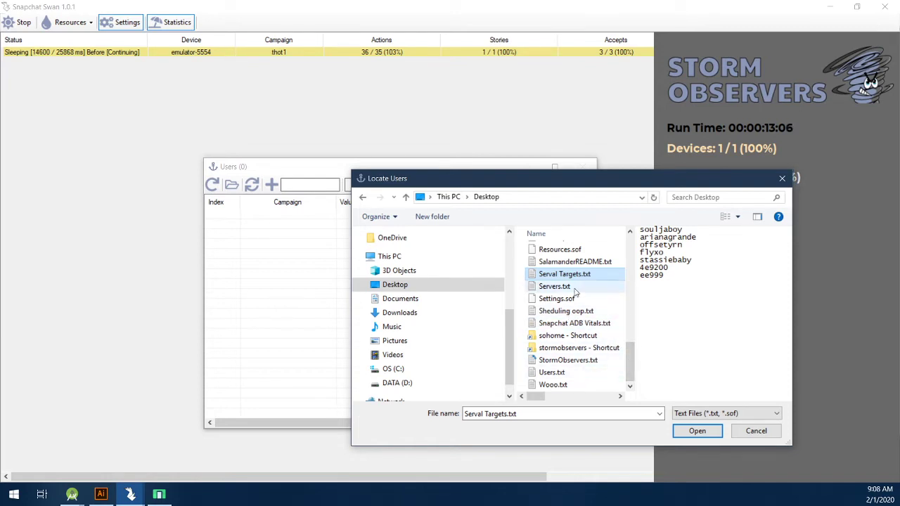
left_click(552, 373)
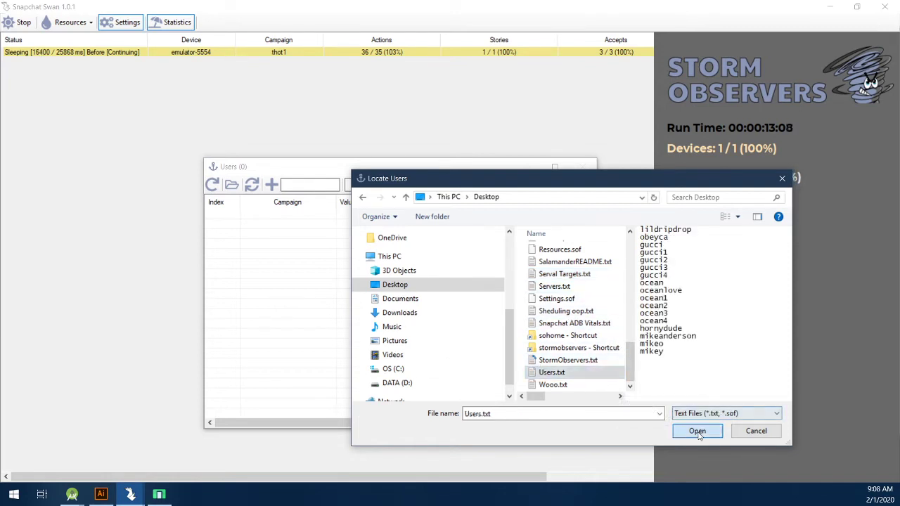
left_click(697, 431)
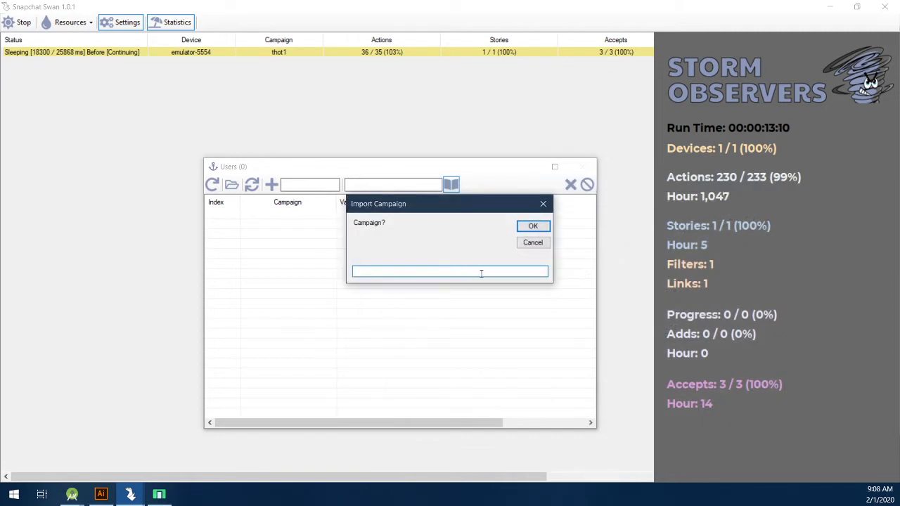
Assign the imported users to the campaign "all" and complete the import.
type("th")
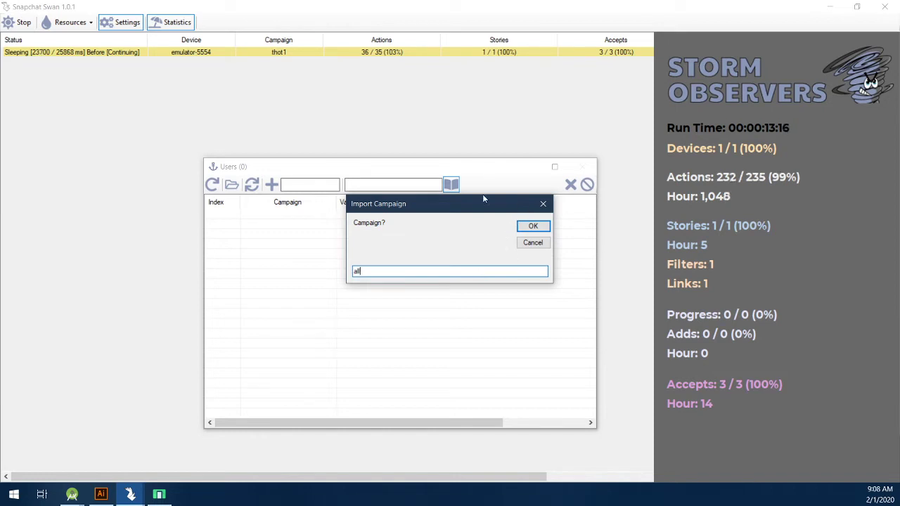
left_click_drag(463, 208, 420, 258)
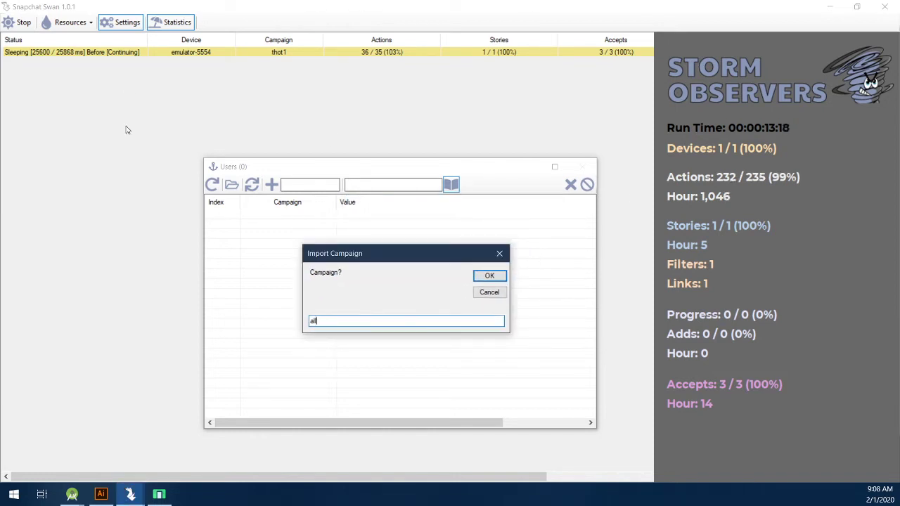
left_click(490, 281)
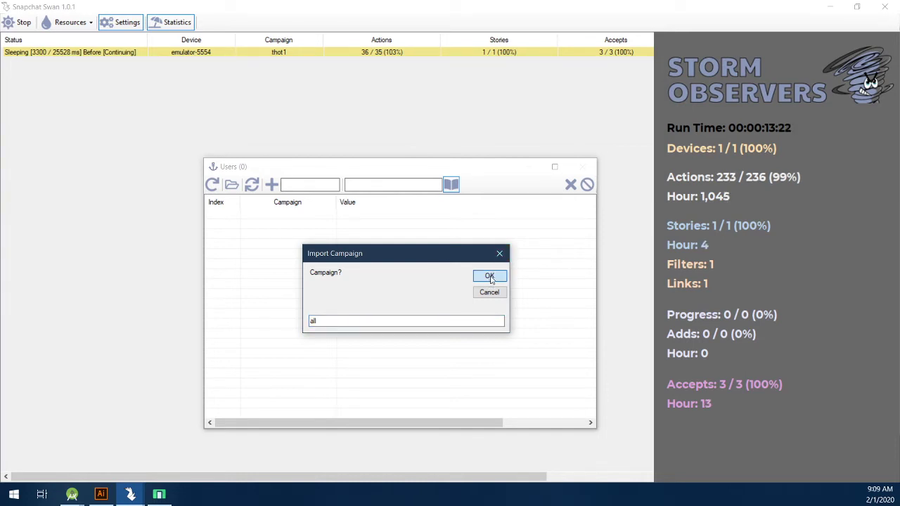
left_click(490, 277)
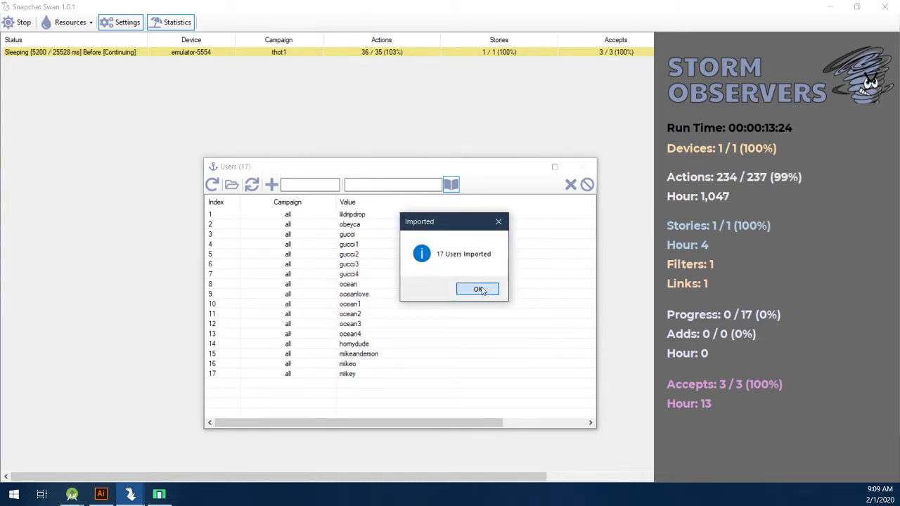
left_click(478, 289)
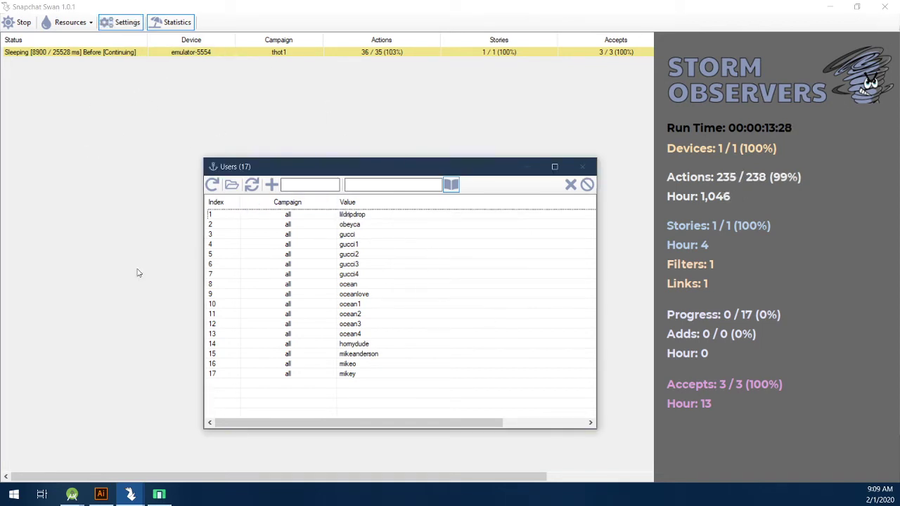
Move the Users list aside, enable inbound accepting alongside outbound adding, and save the settings.
left_click_drag(307, 167, 132, 98)
left_click(78, 23)
left_click(78, 23)
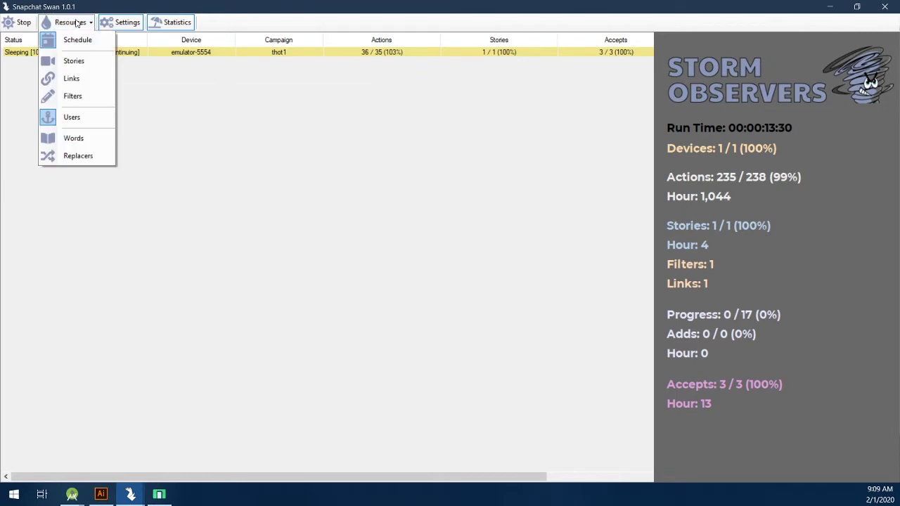
left_click(26, 45)
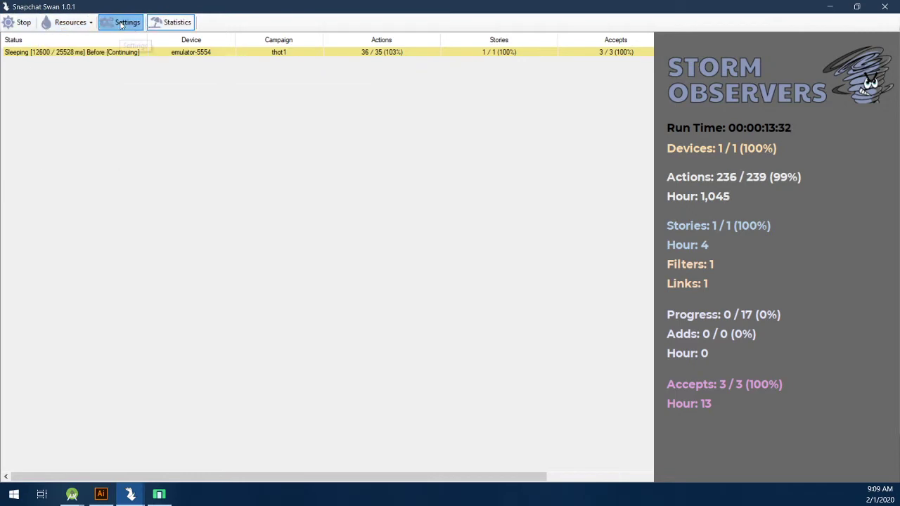
left_click(121, 22)
left_click(802, 184)
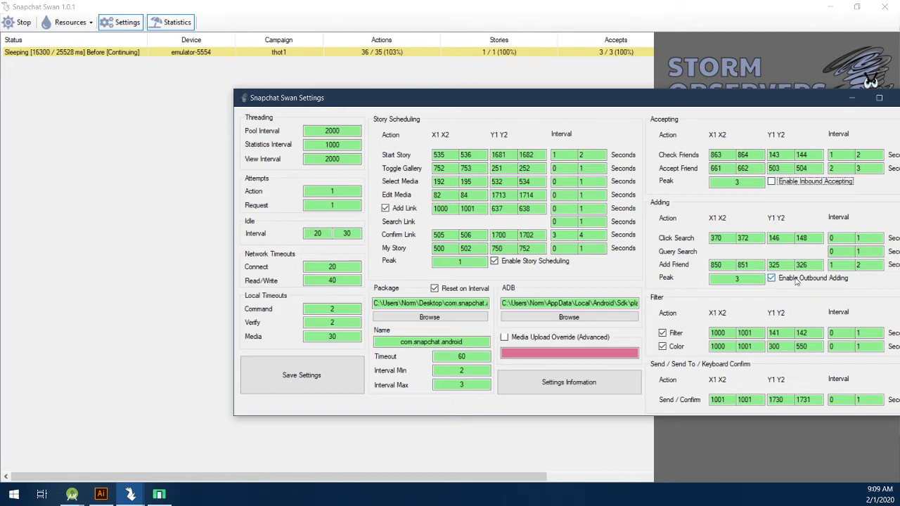
left_click(819, 184)
left_click(334, 372)
left_click(279, 364)
left_click(467, 293)
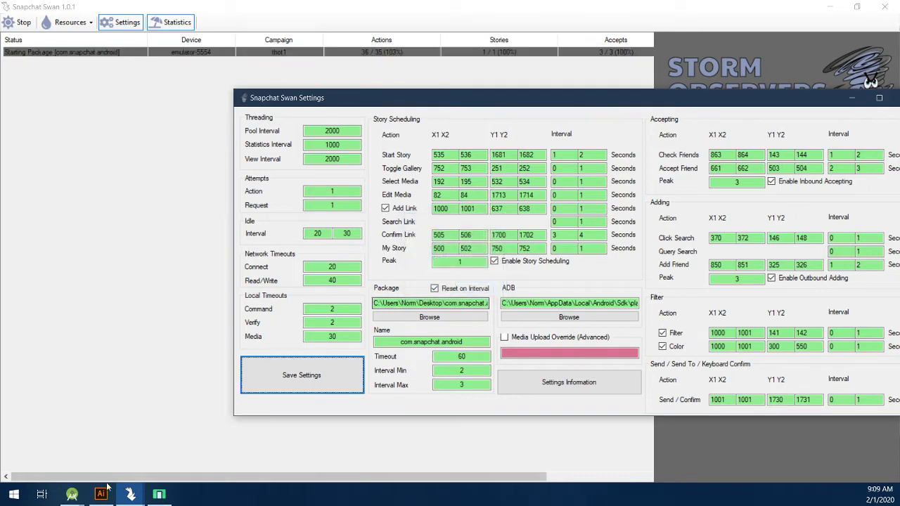
Bring up the emulator and arrange the settings window beside it so both can be watched.
left_click(159, 494)
left_click_drag(393, 99, 421, 135)
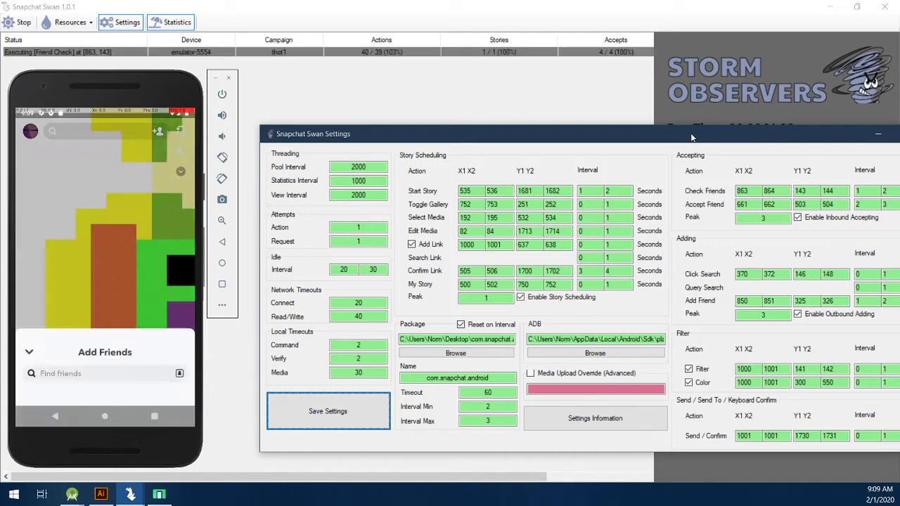
left_click_drag(691, 138, 625, 125)
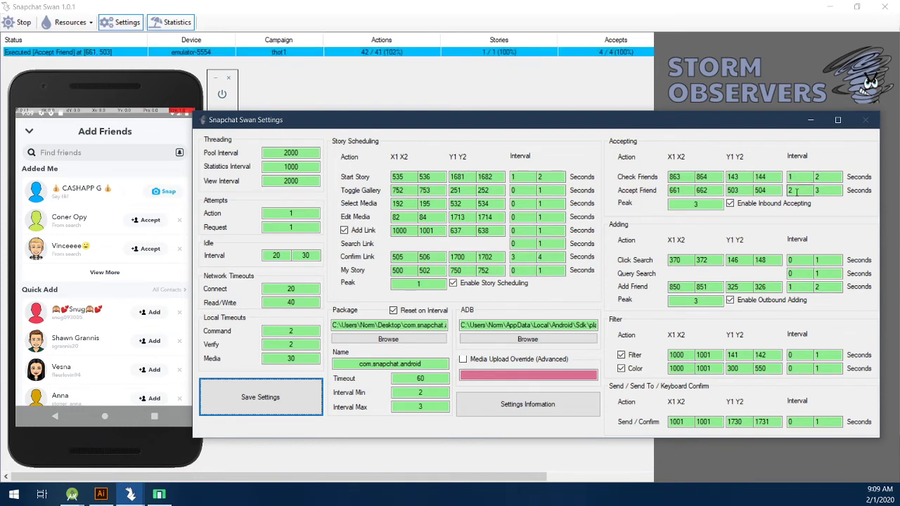
Set the Accept Friend interval to 1–2 seconds and save the settings.
double_click(796, 192)
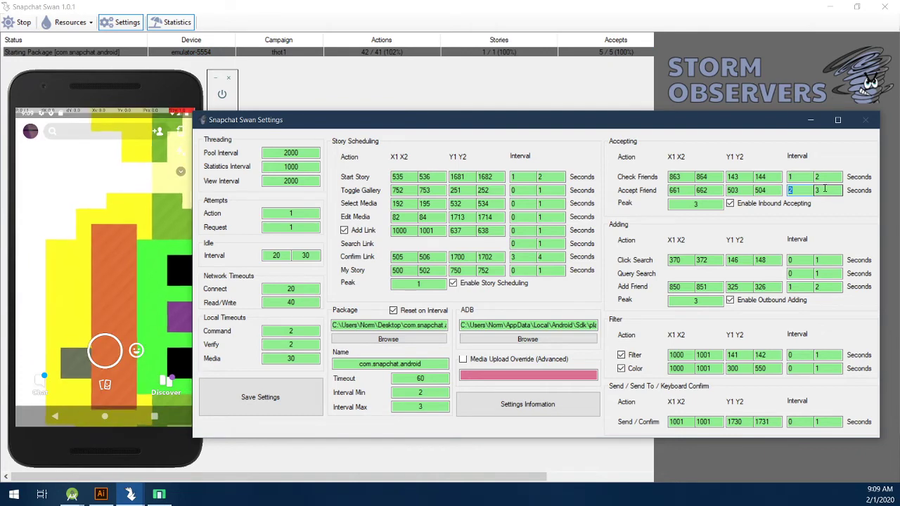
double_click(824, 190)
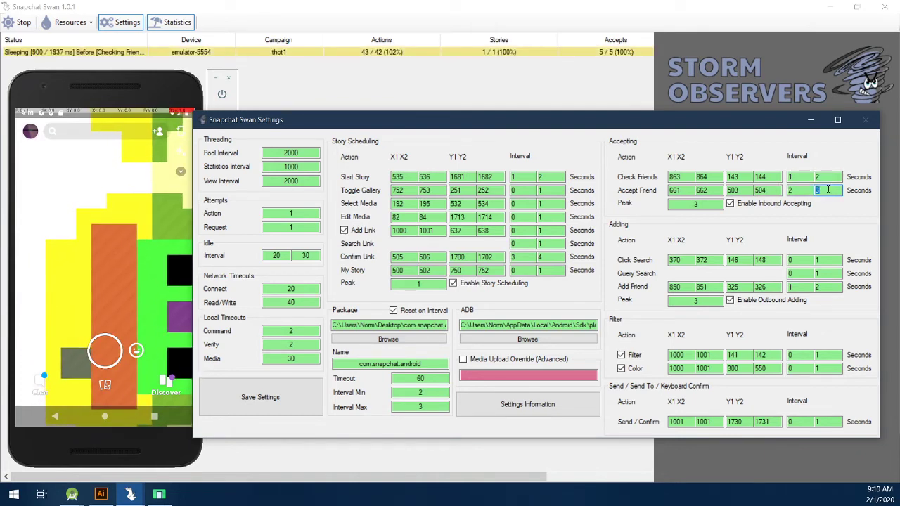
type("2")
double_click(796, 191)
type("1")
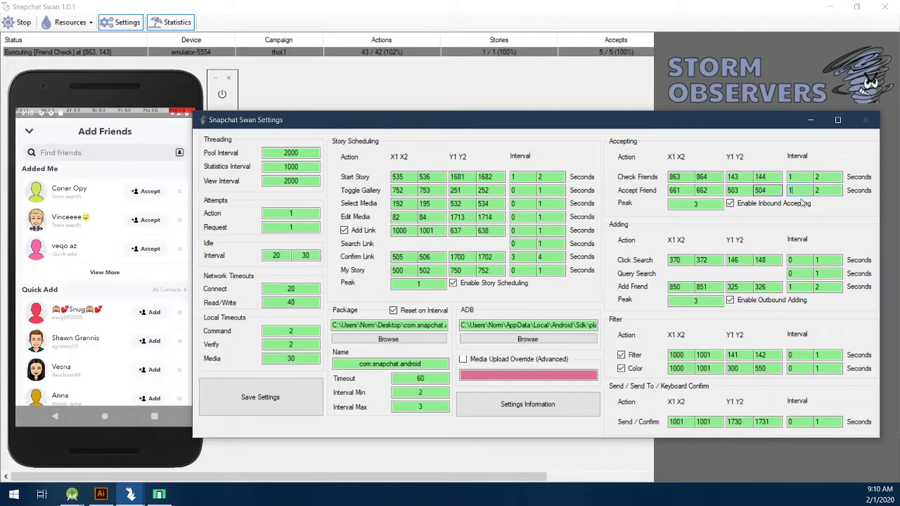
left_click(263, 397)
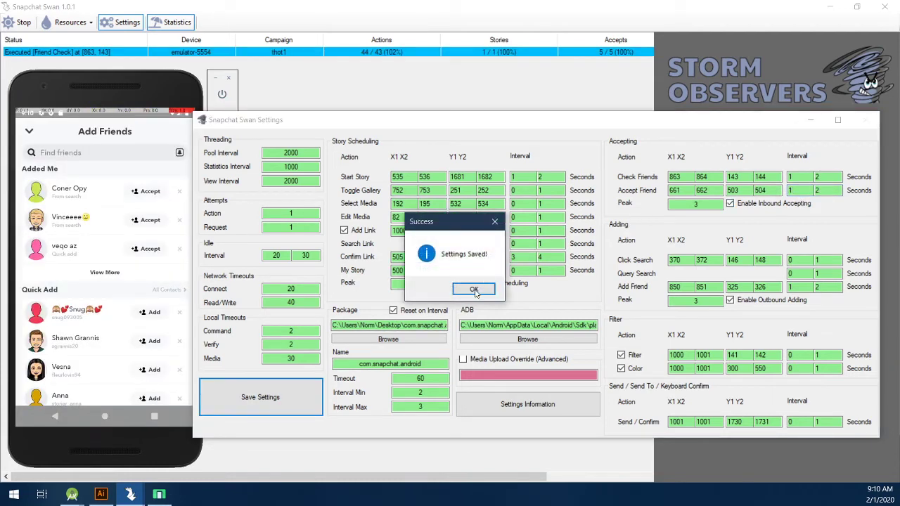
left_click(475, 290)
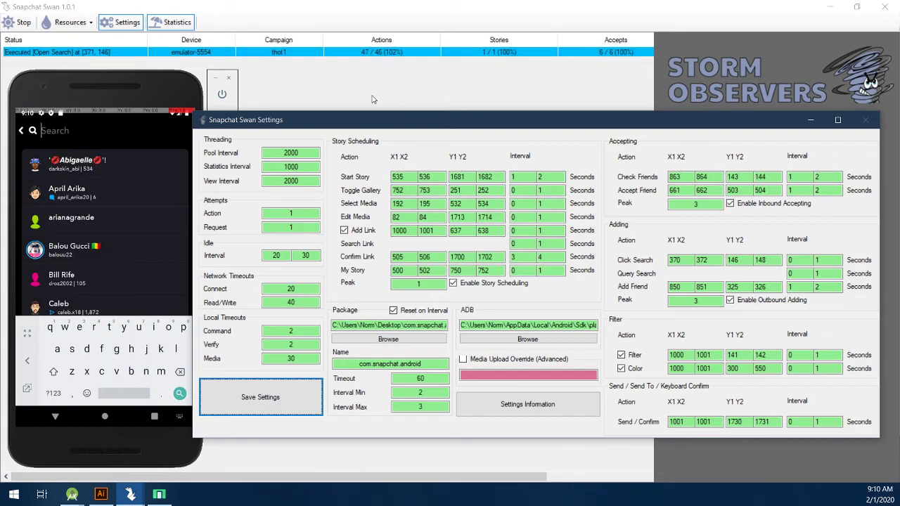
Minimize the main Snapchat Swan window and place the Users list beside the emulator, over the settings window.
left_click_drag(365, 125, 433, 413)
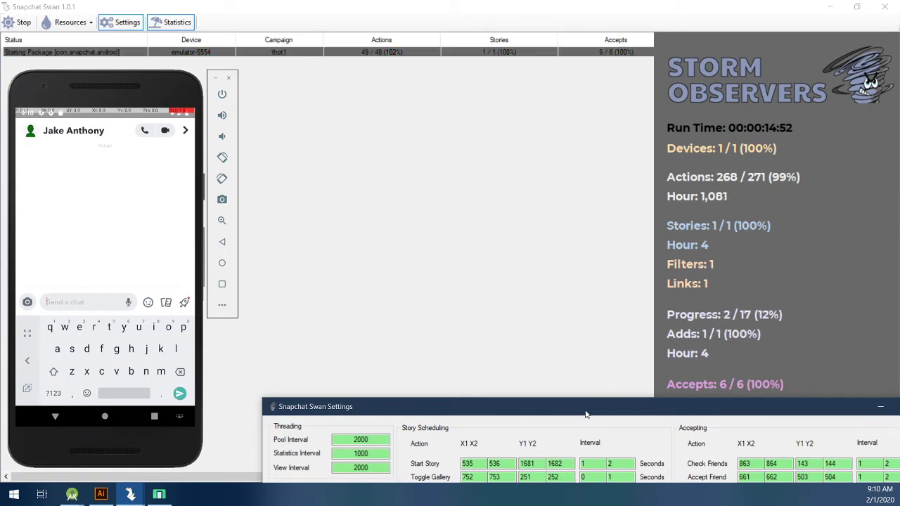
left_click_drag(585, 414, 513, 129)
left_click(827, 8)
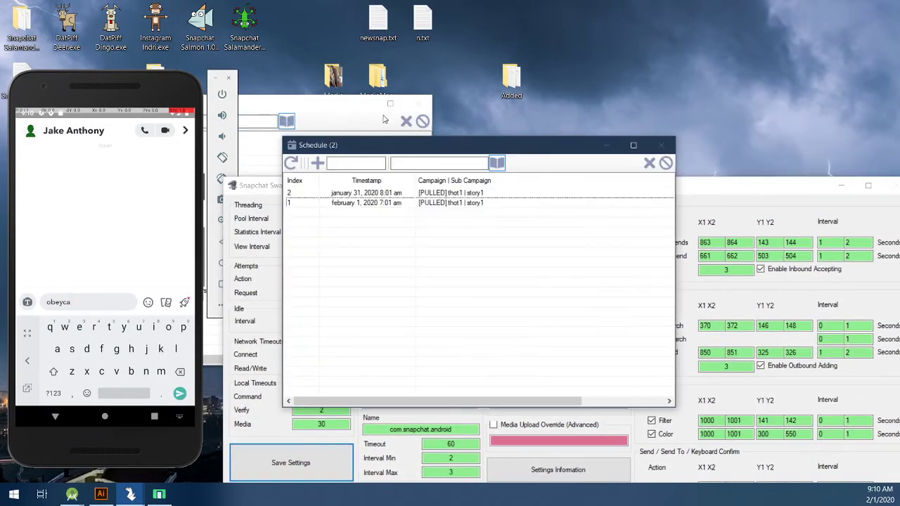
left_click(738, 186)
left_click_drag(337, 183, 325, 131)
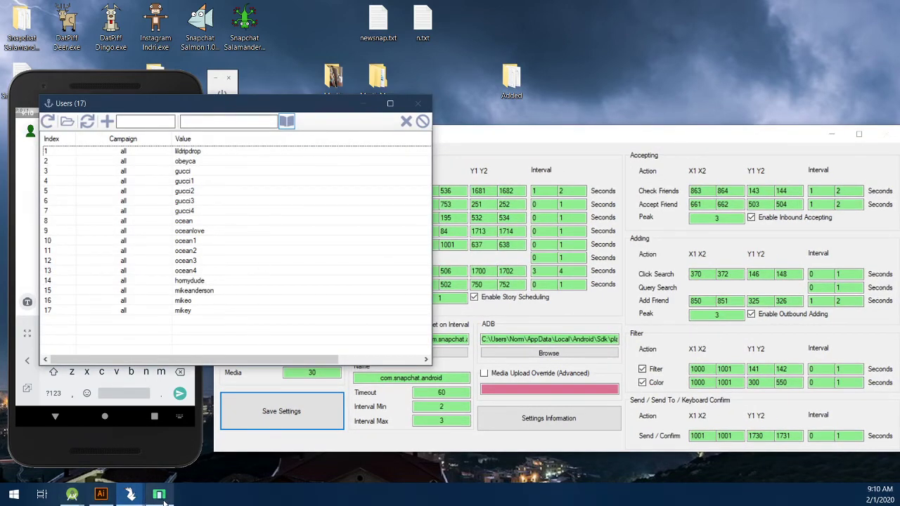
left_click_drag(306, 103, 470, 202)
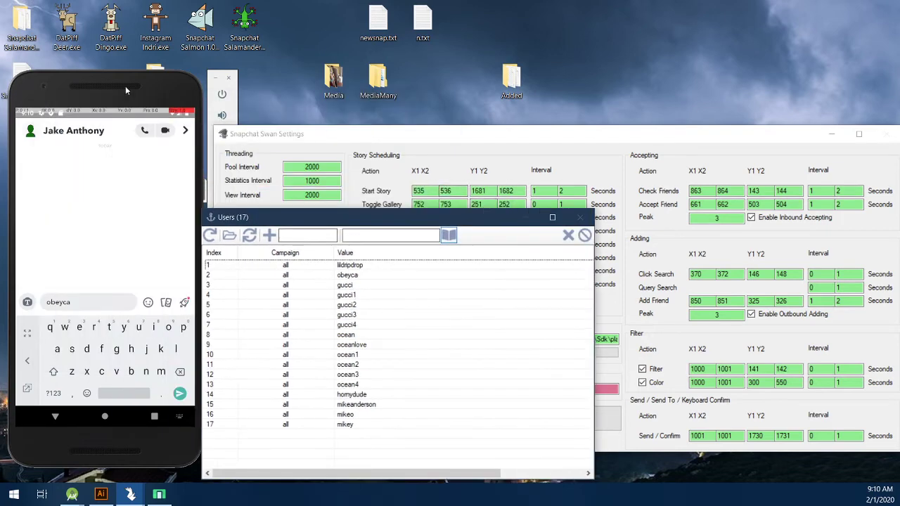
Move the emulator away from the desktop icons and open the Added folder to view its log files.
left_click_drag(126, 90, 374, 170)
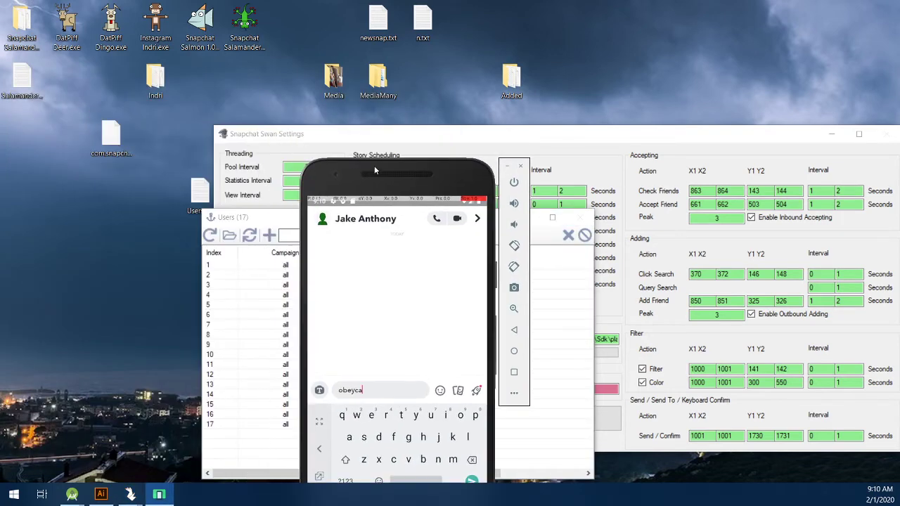
double_click(511, 77)
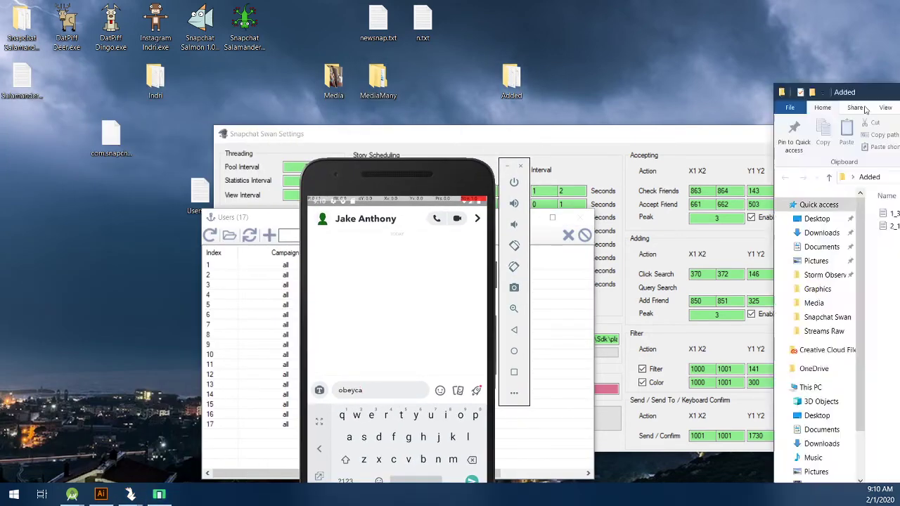
left_click_drag(809, 81, 119, 70)
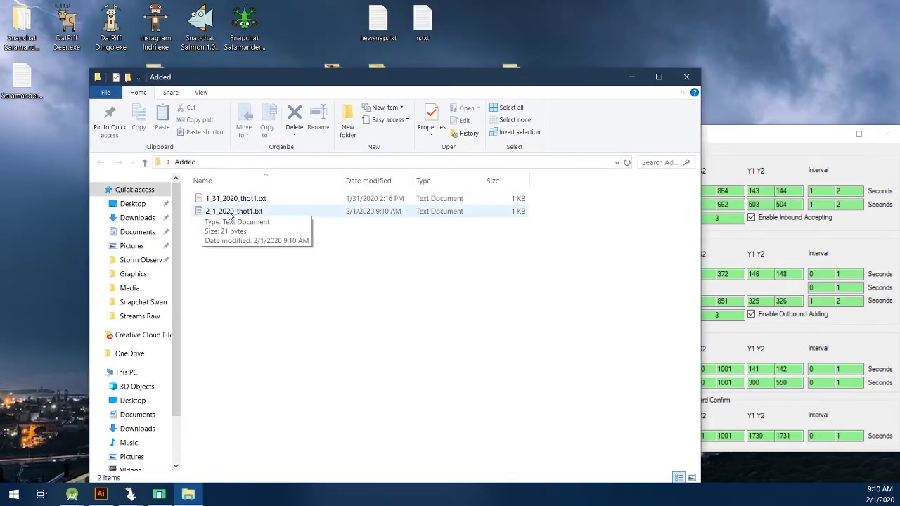
Open the 2_1_2020_thot1.txt log, review the added usernames, and close both the log and the Added folder.
left_click(205, 214)
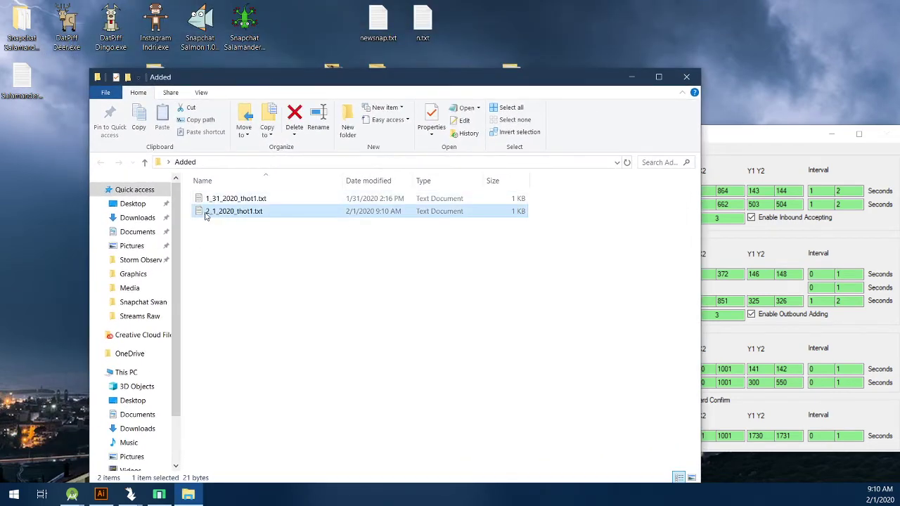
double_click(247, 211)
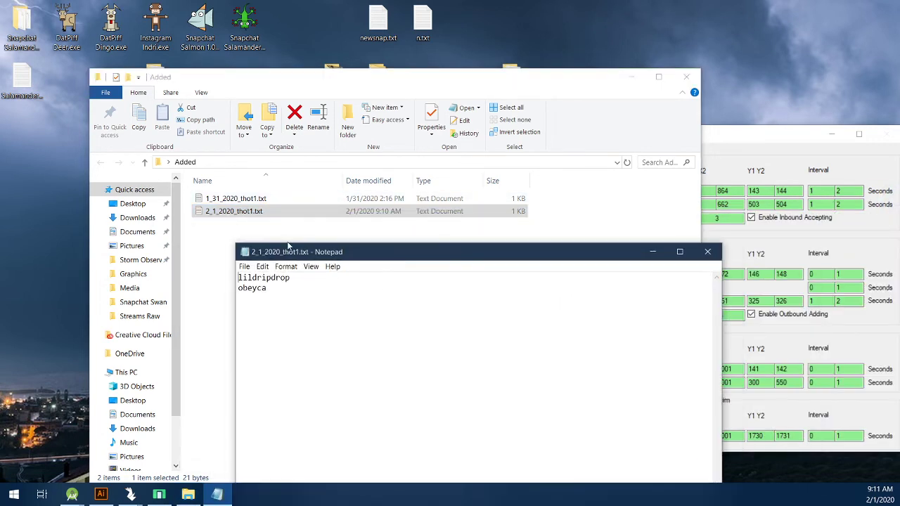
key("ctrl+a")
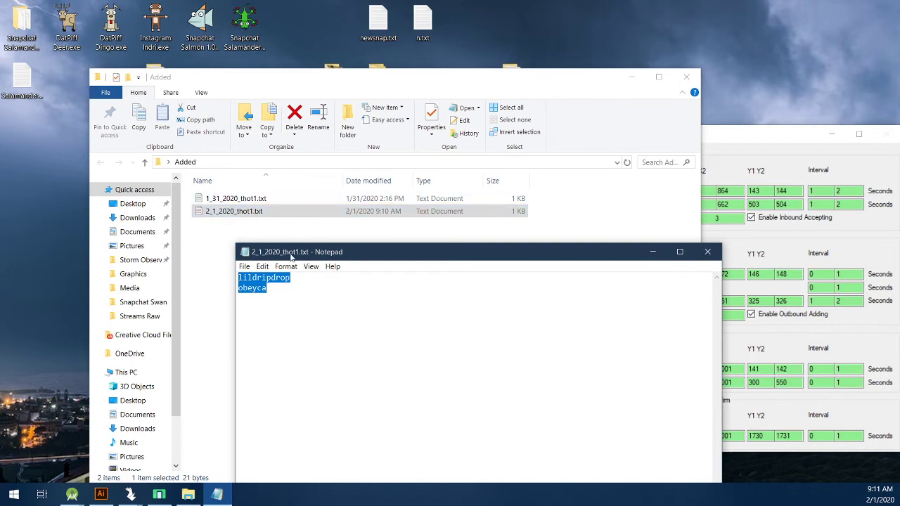
left_click_drag(318, 252, 225, 257)
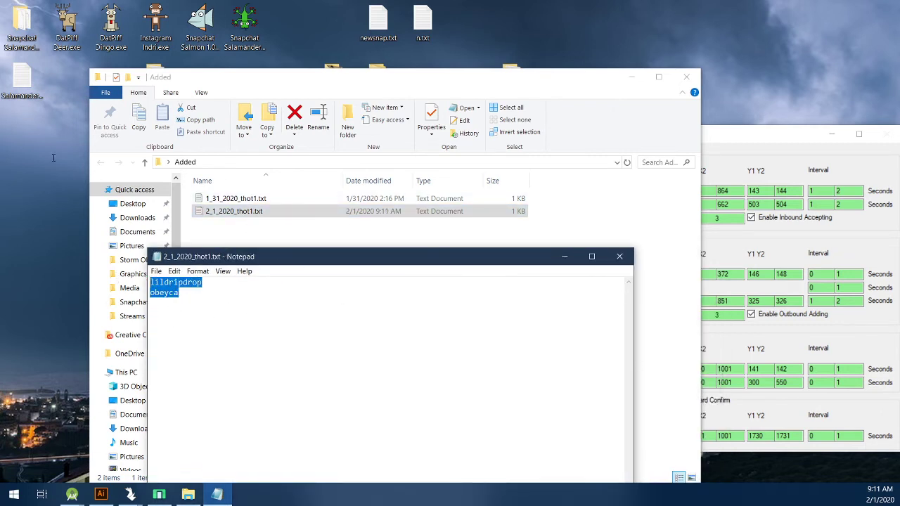
left_click_drag(264, 255, 312, 247)
left_click(284, 317)
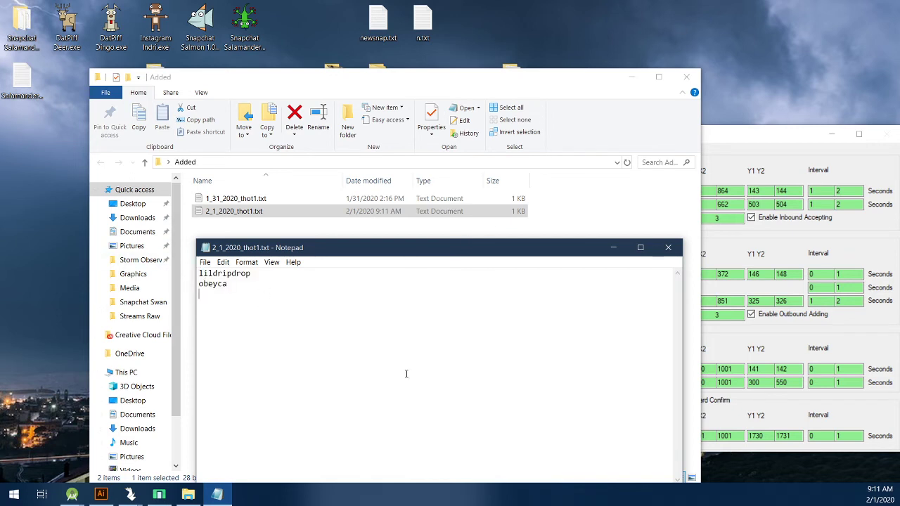
key("ctrl+a")
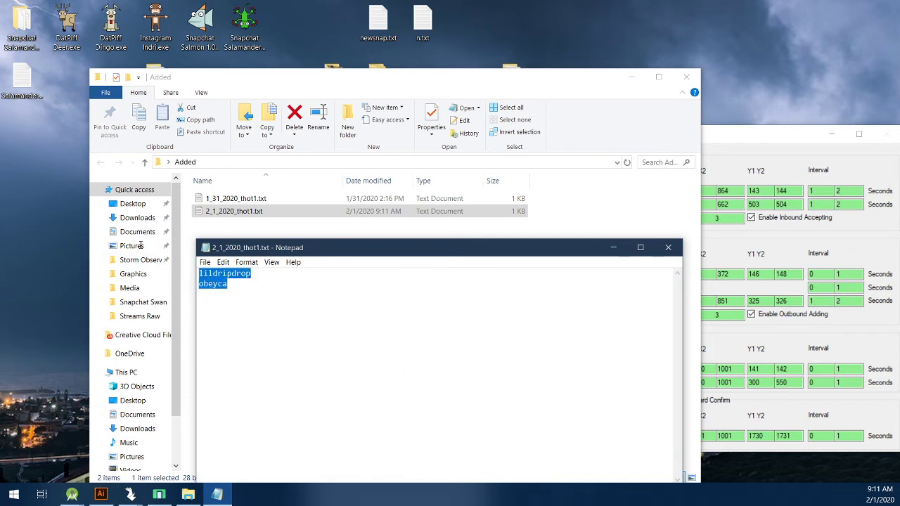
left_click(478, 340)
key("shift+Up")
left_click(386, 315)
left_click(667, 247)
left_click(697, 76)
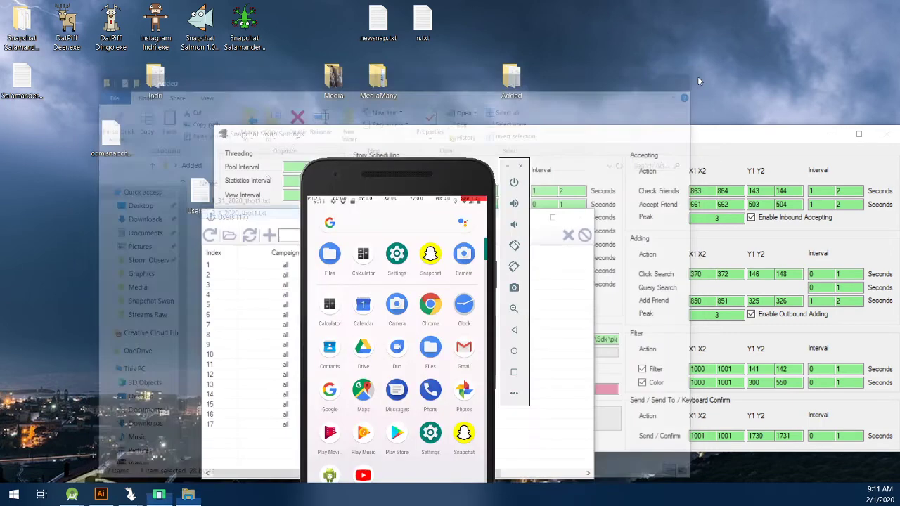
Arrange the emulator beside the Snapchat Swan Settings window and inspect the Peak value for outbound adding.
left_click_drag(404, 178, 151, 90)
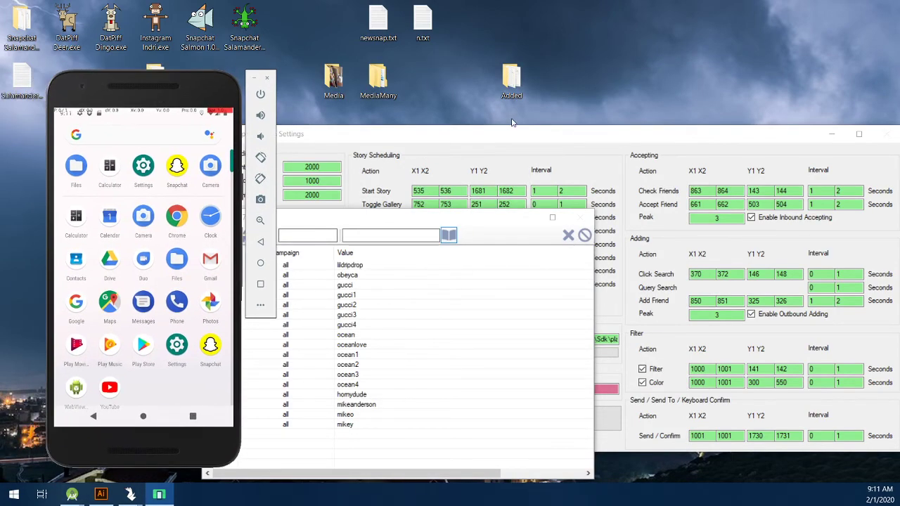
left_click_drag(512, 132, 465, 99)
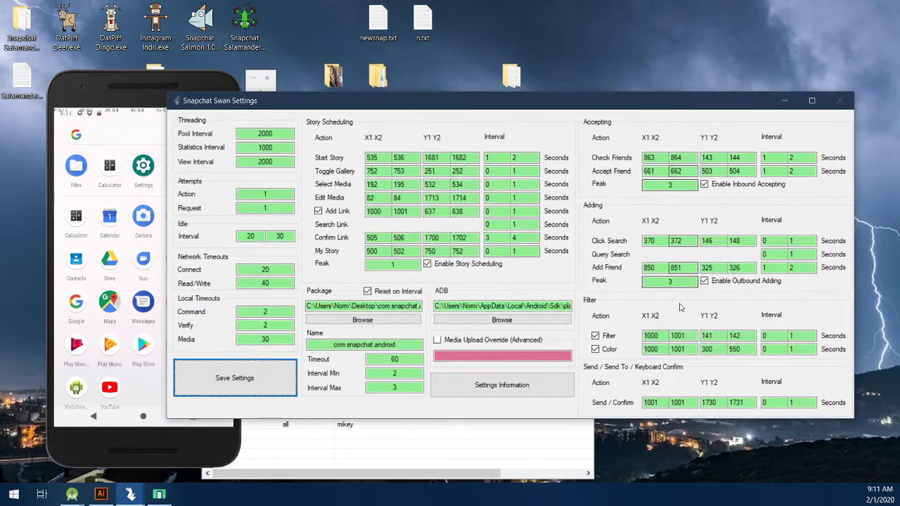
double_click(669, 281)
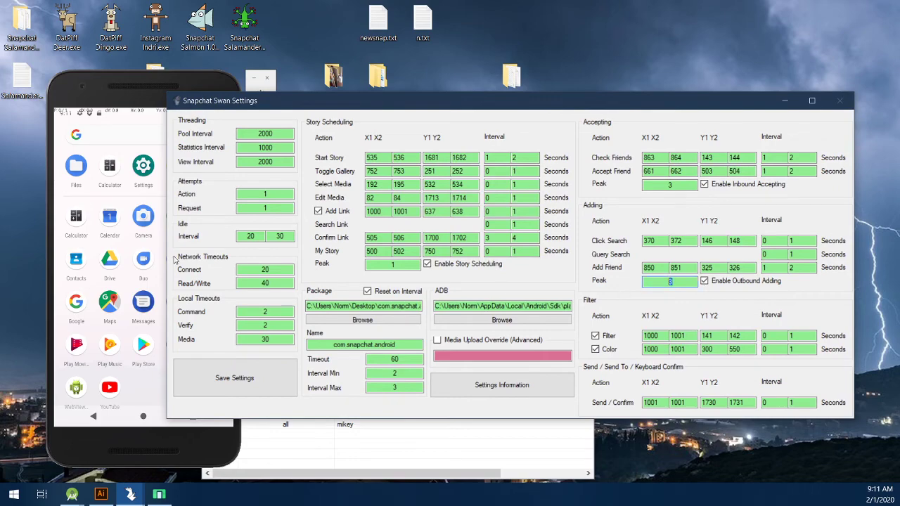
left_click_drag(133, 464, 166, 458)
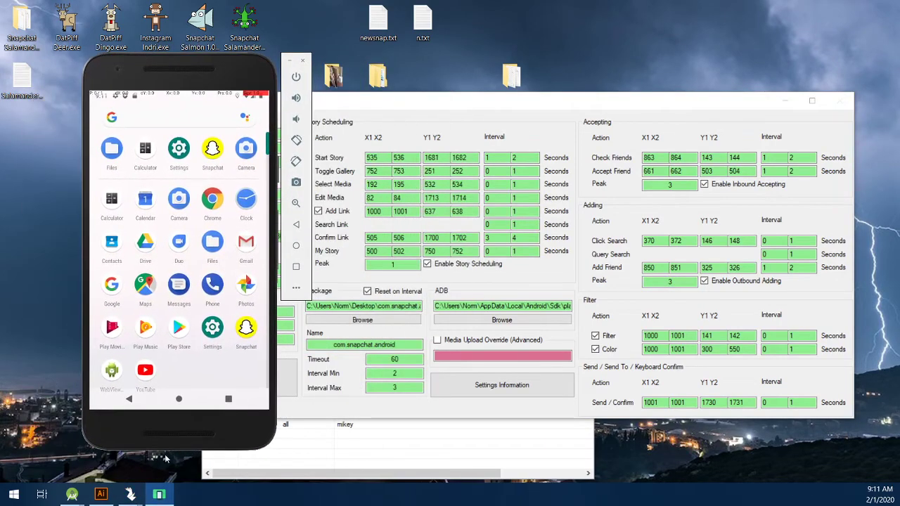
Bring up the main Snapchat Swan window beside the emulator to watch the run, then stop the run and maximize the window.
mouse_move(130, 494)
left_click(55, 432)
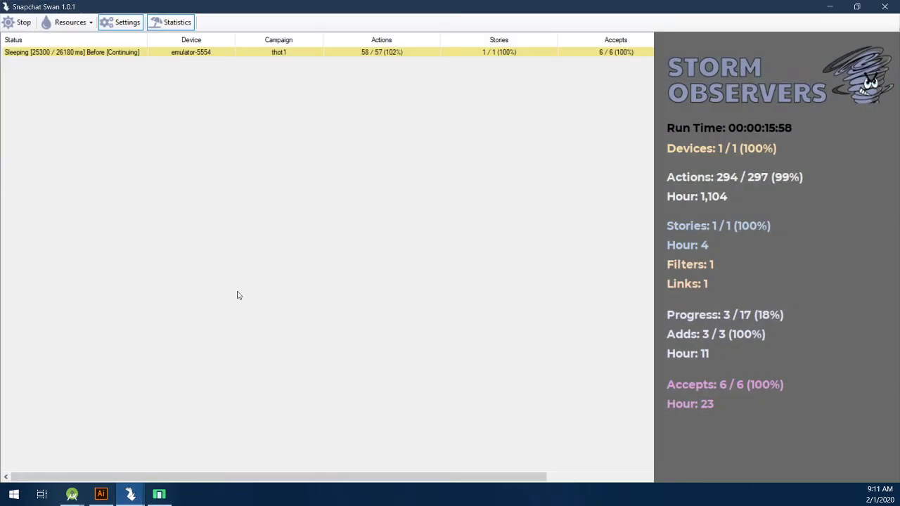
left_click_drag(326, 6, 394, 126)
left_click_drag(203, 73, 174, 83)
left_click_drag(400, 136, 497, 104)
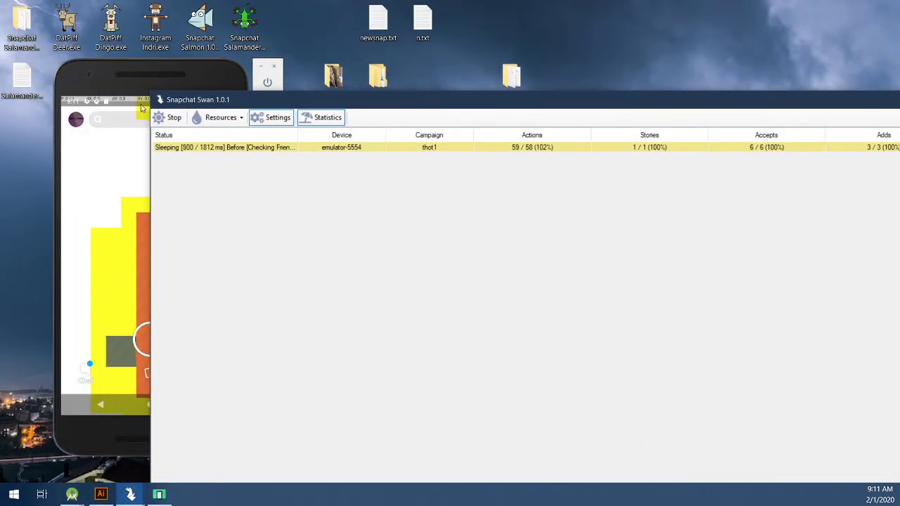
left_click_drag(323, 104, 48, 9)
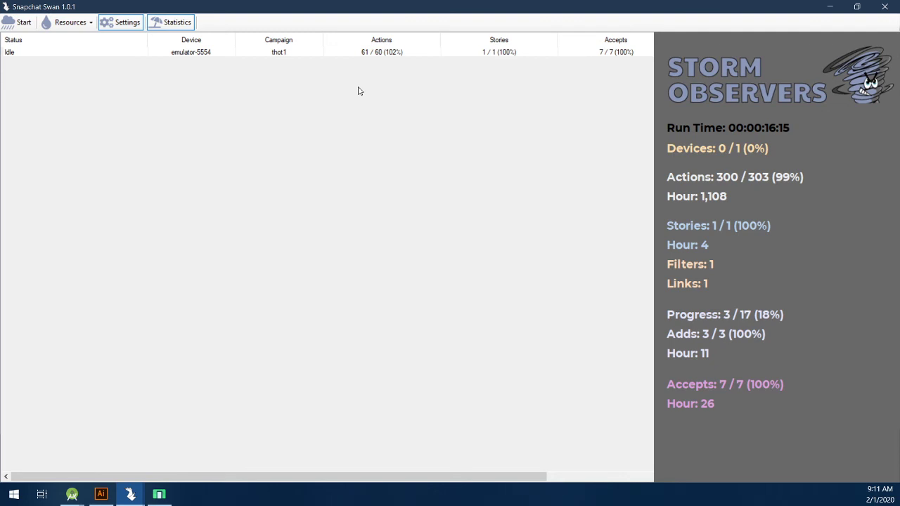
Bring the emulator over the main window and check the Enable Notifications option in Snapchat's Notification Settings.
left_click(159, 494)
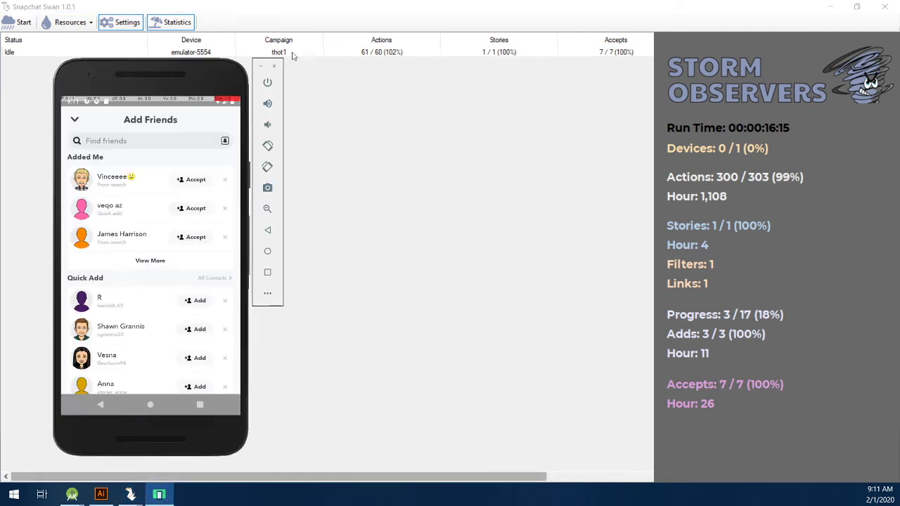
left_click_drag(143, 73, 363, 108)
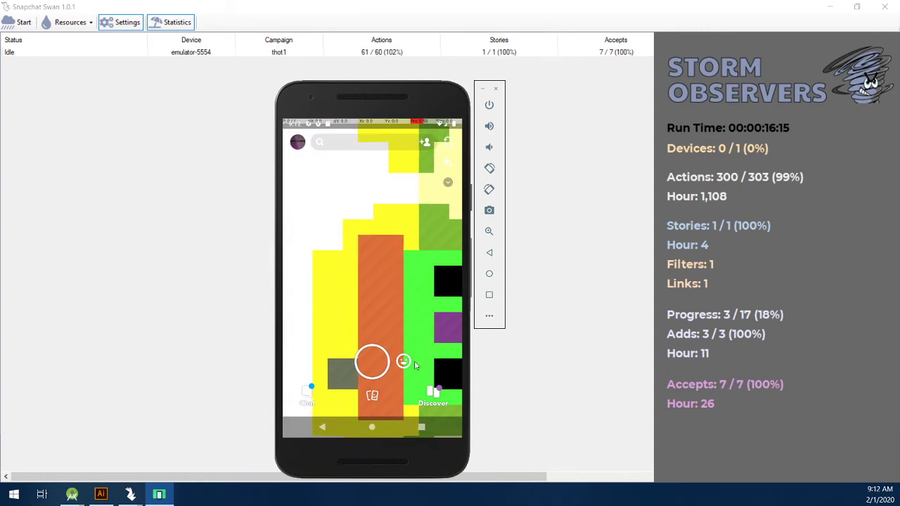
left_click(323, 427)
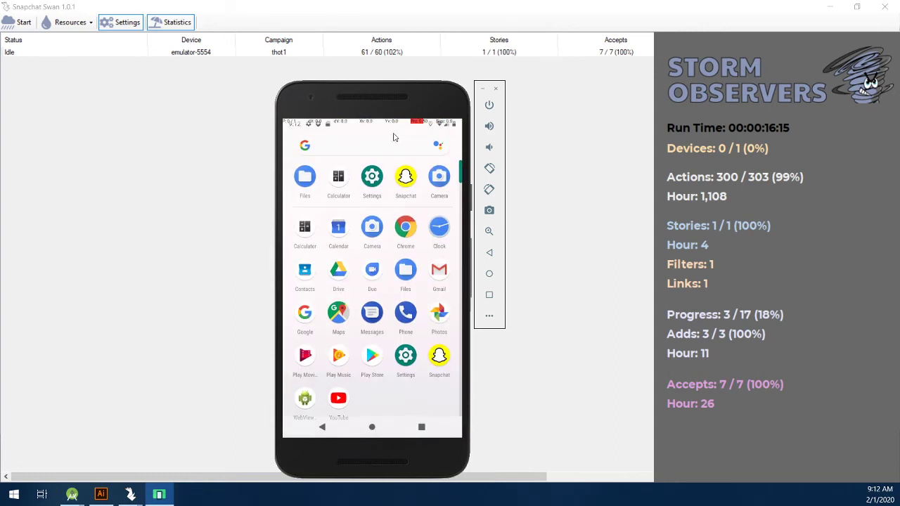
left_click(408, 181)
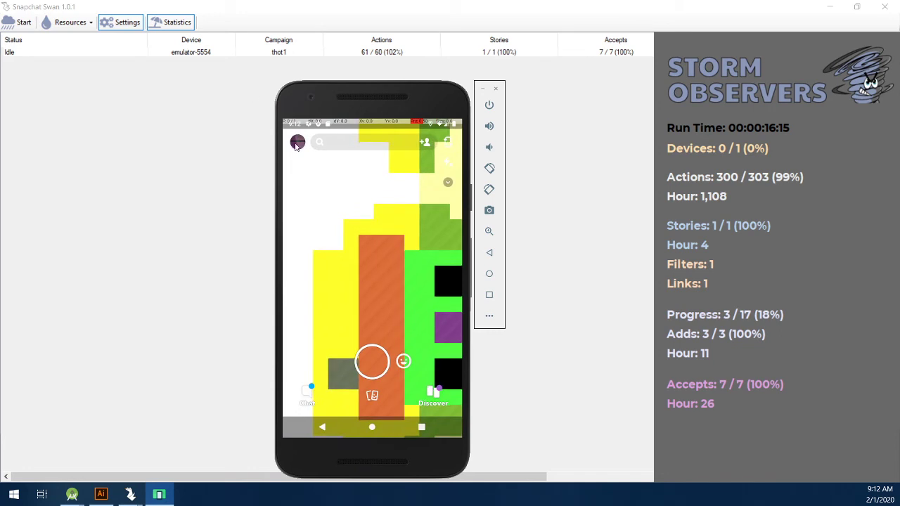
left_click(297, 144)
left_click(446, 142)
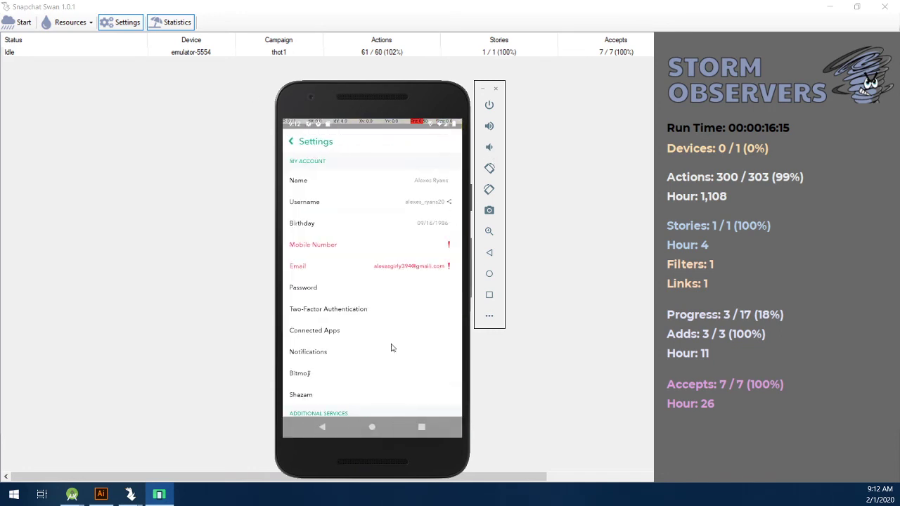
left_click(323, 354)
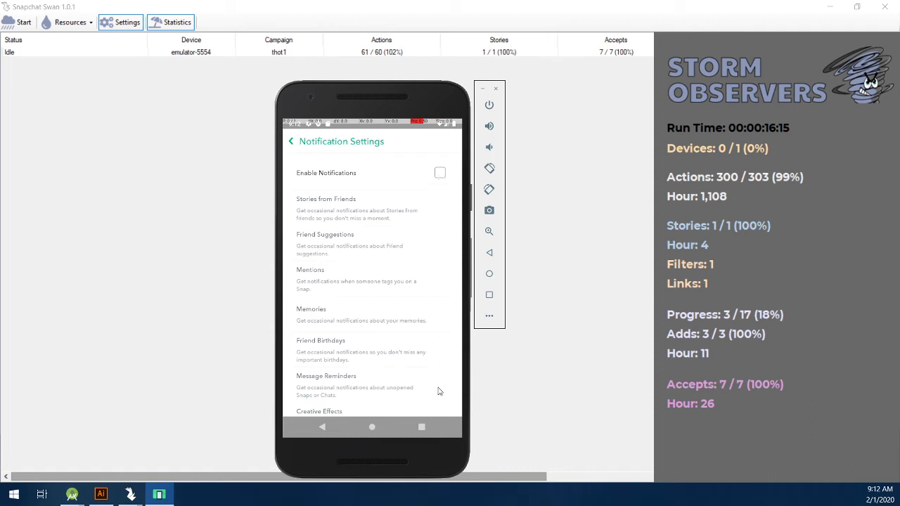
left_click(320, 429)
left_click(322, 426)
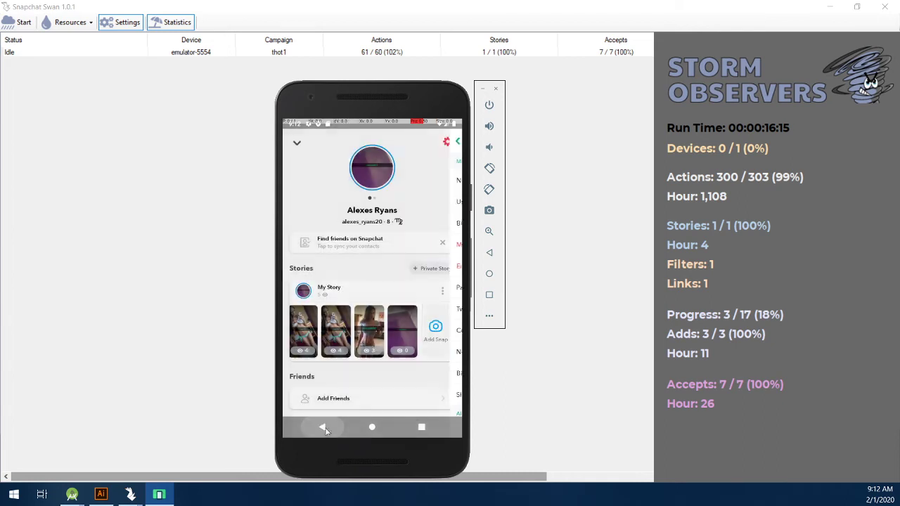
left_click(322, 427)
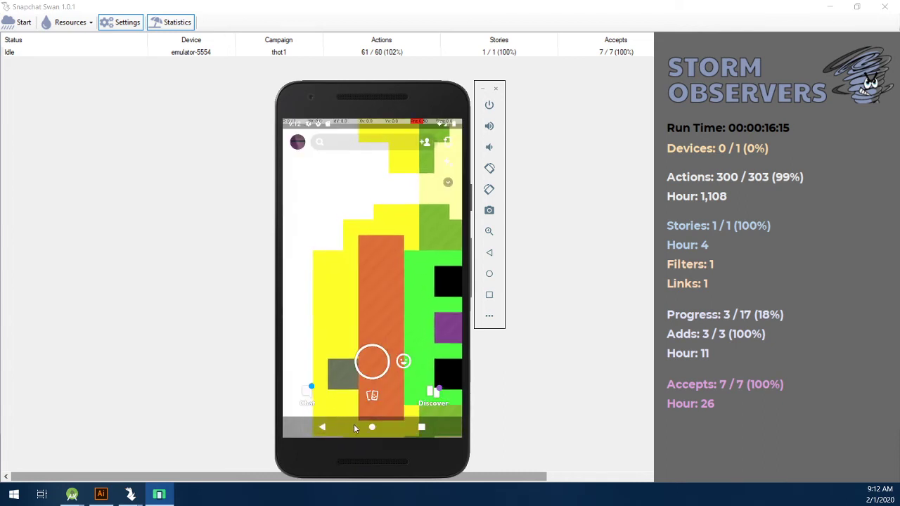
Return to the emulator's home screen and turn on Do Not Disturb in the Android quick settings.
left_click(372, 427)
left_click_drag(387, 346, 363, 154)
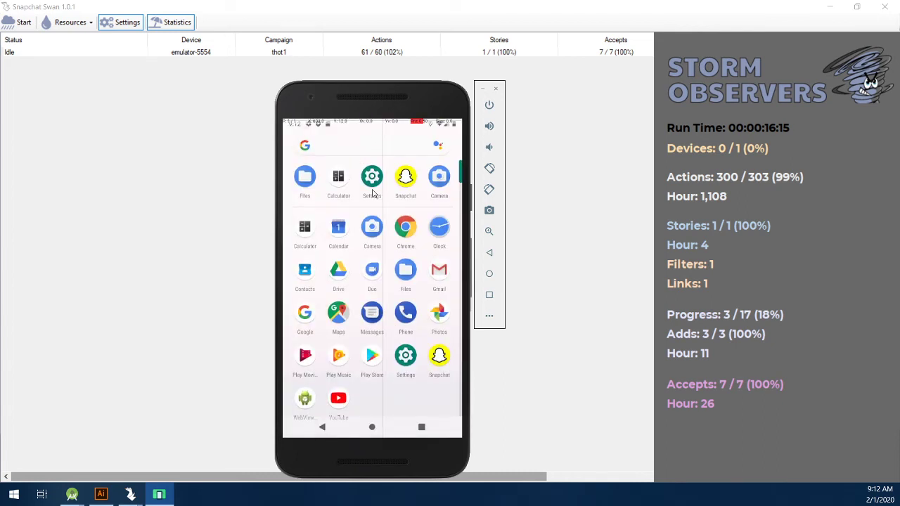
left_click_drag(386, 125, 365, 343)
left_click(330, 168)
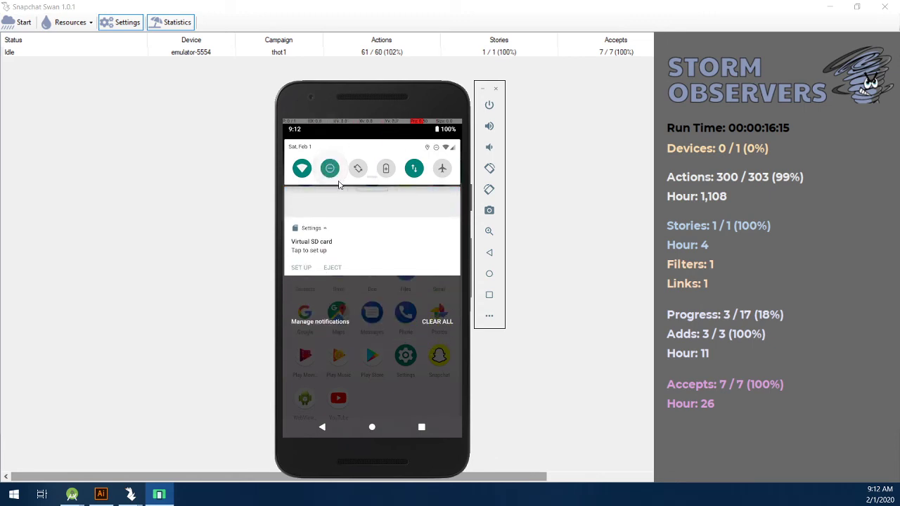
left_click(378, 399)
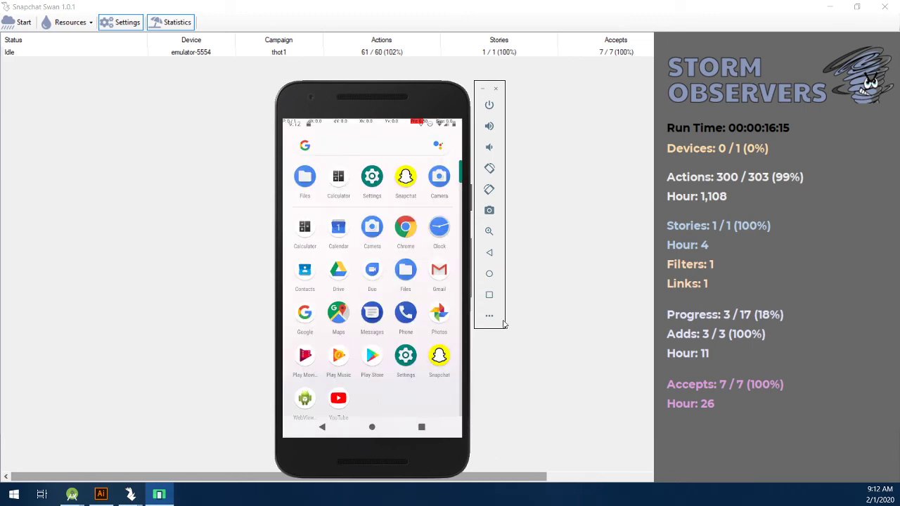
left_click_drag(331, 102, 283, 90)
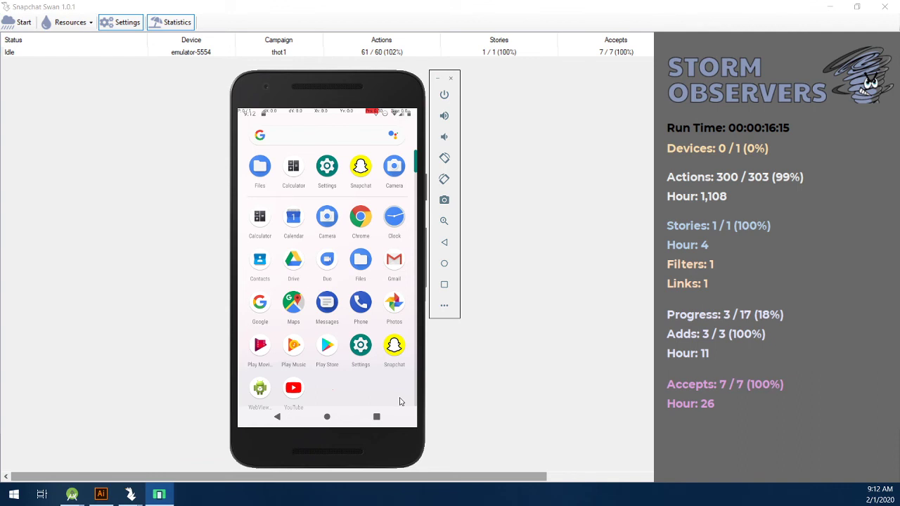
left_click_drag(343, 86, 425, 97)
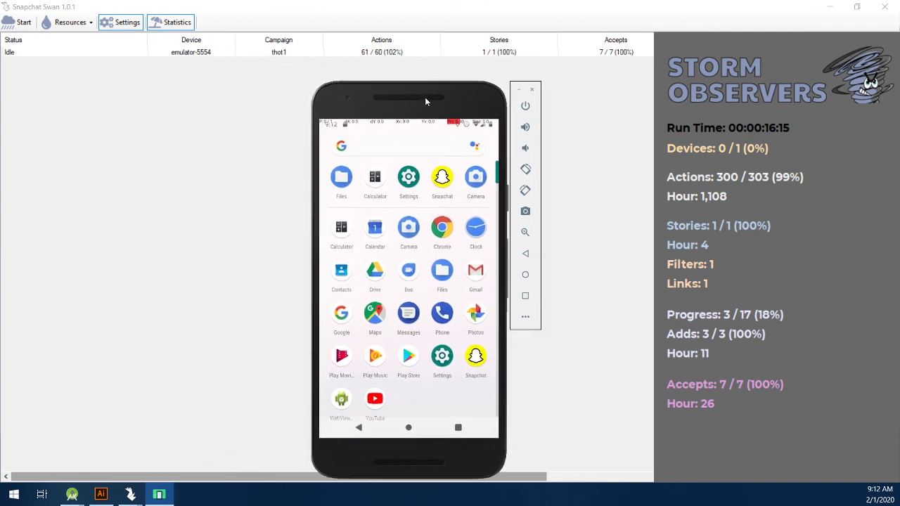